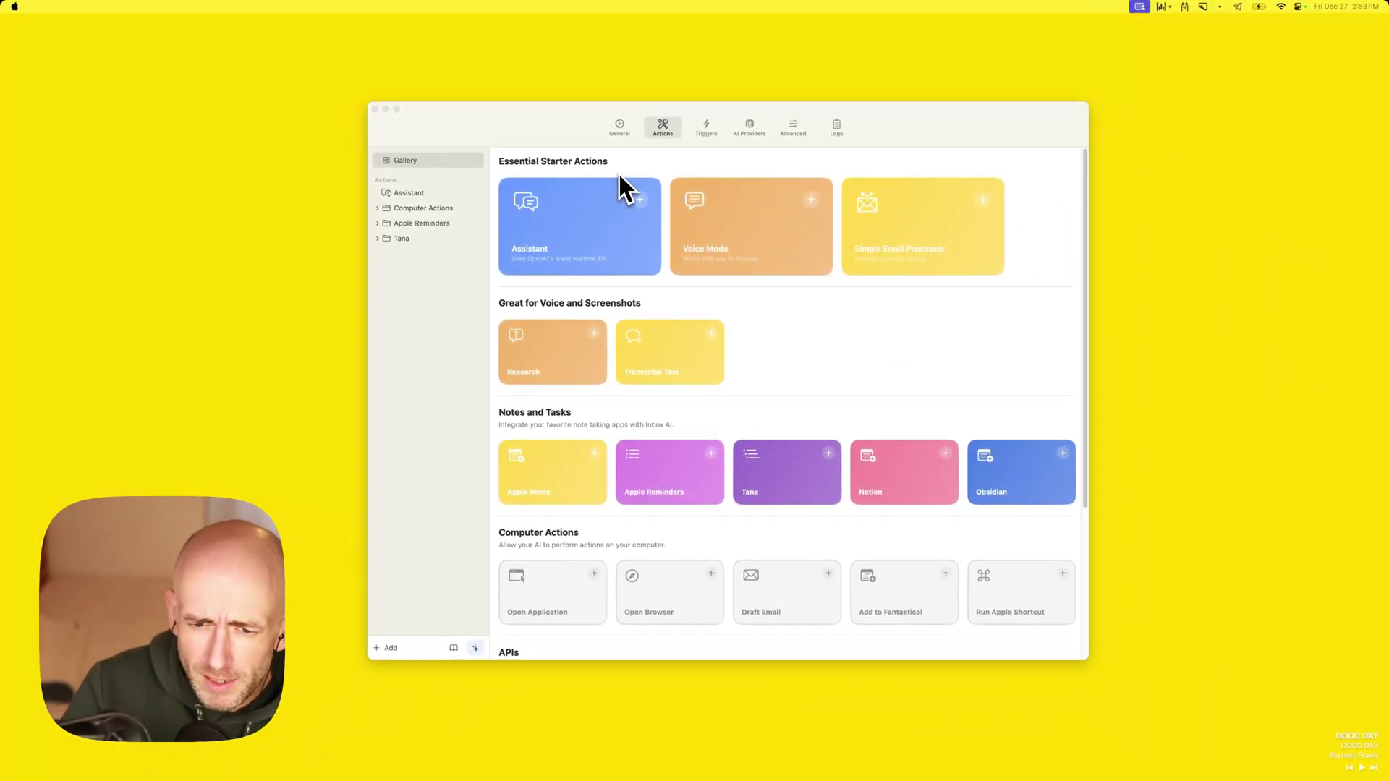
Add the Voice Mode starter action and place it just under Assistant
{"action": "left_click", "coordinate": [411, 194]}
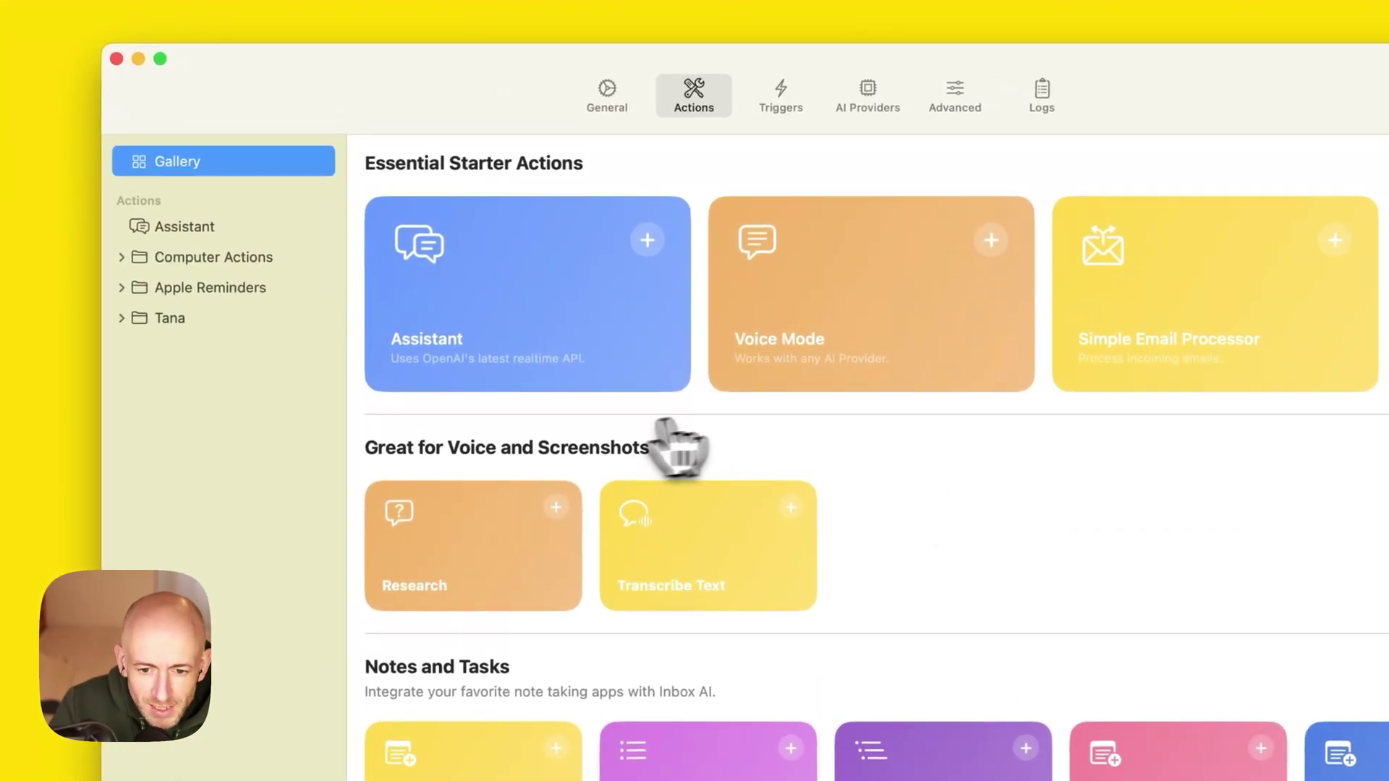
{"action": "left_click", "coordinate": [831, 322]}
{"action": "left_click", "coordinate": [628, 445]}
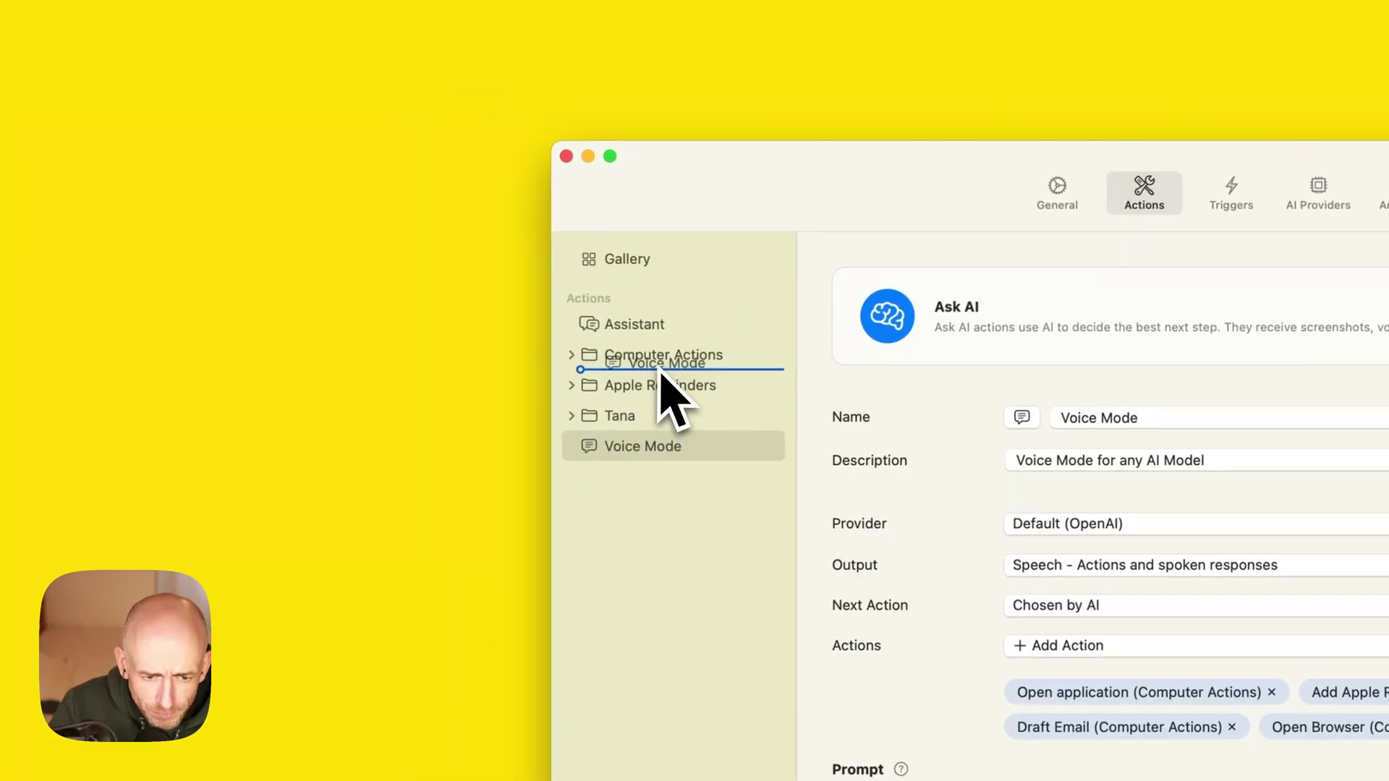
{"action": "left_click_drag", "start_coordinate": [628, 445], "coordinate": [655, 369]}
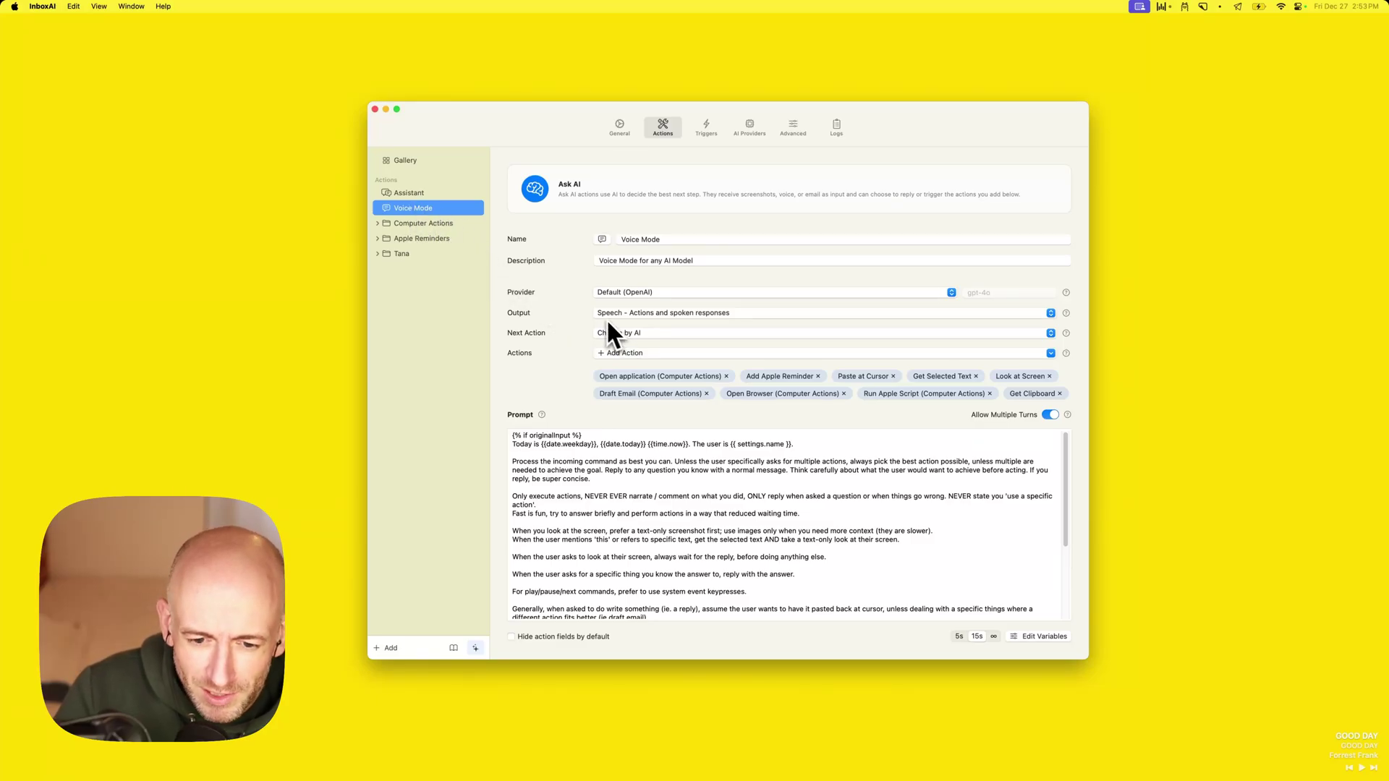
Set Voice Mode's provider to Ollama and start entering the llama model name
{"action": "left_click", "coordinate": [601, 292]}
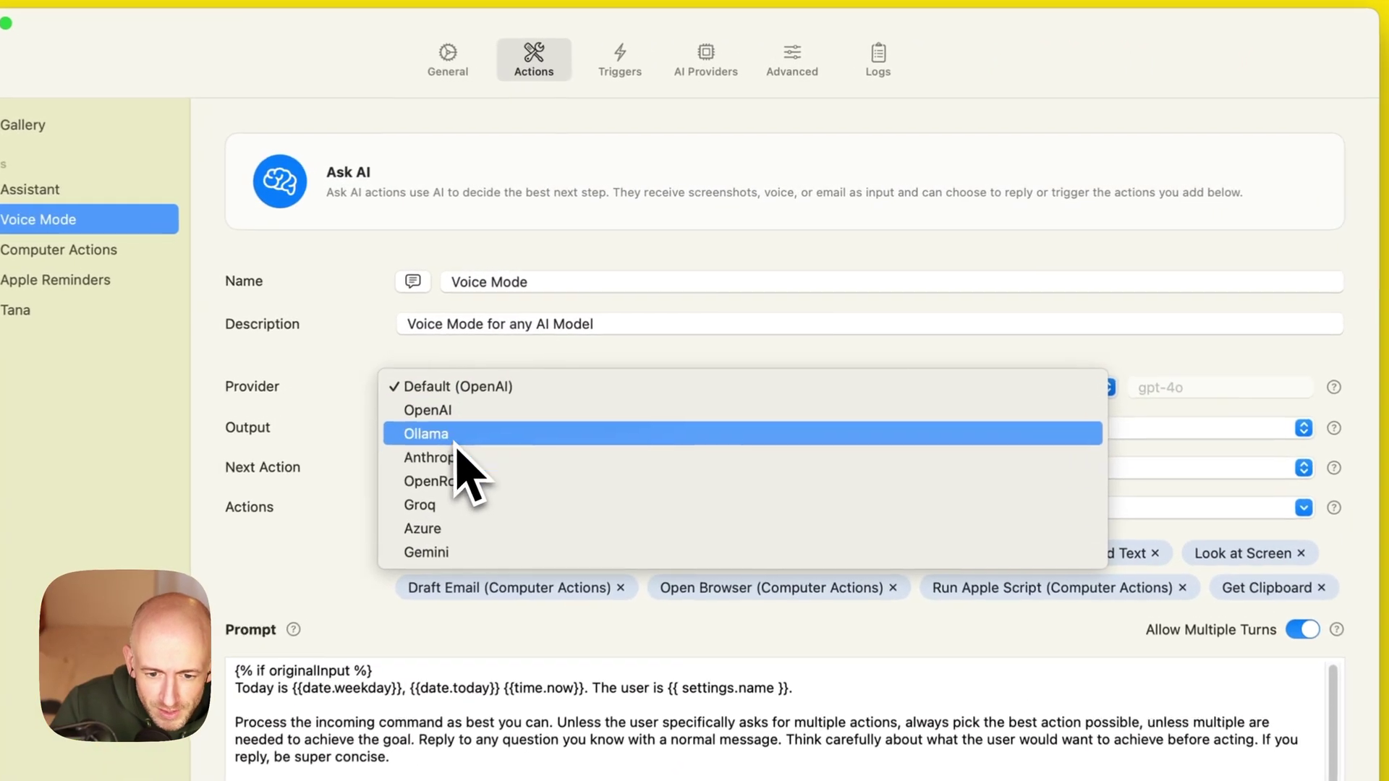
{"action": "left_click", "coordinate": [631, 313]}
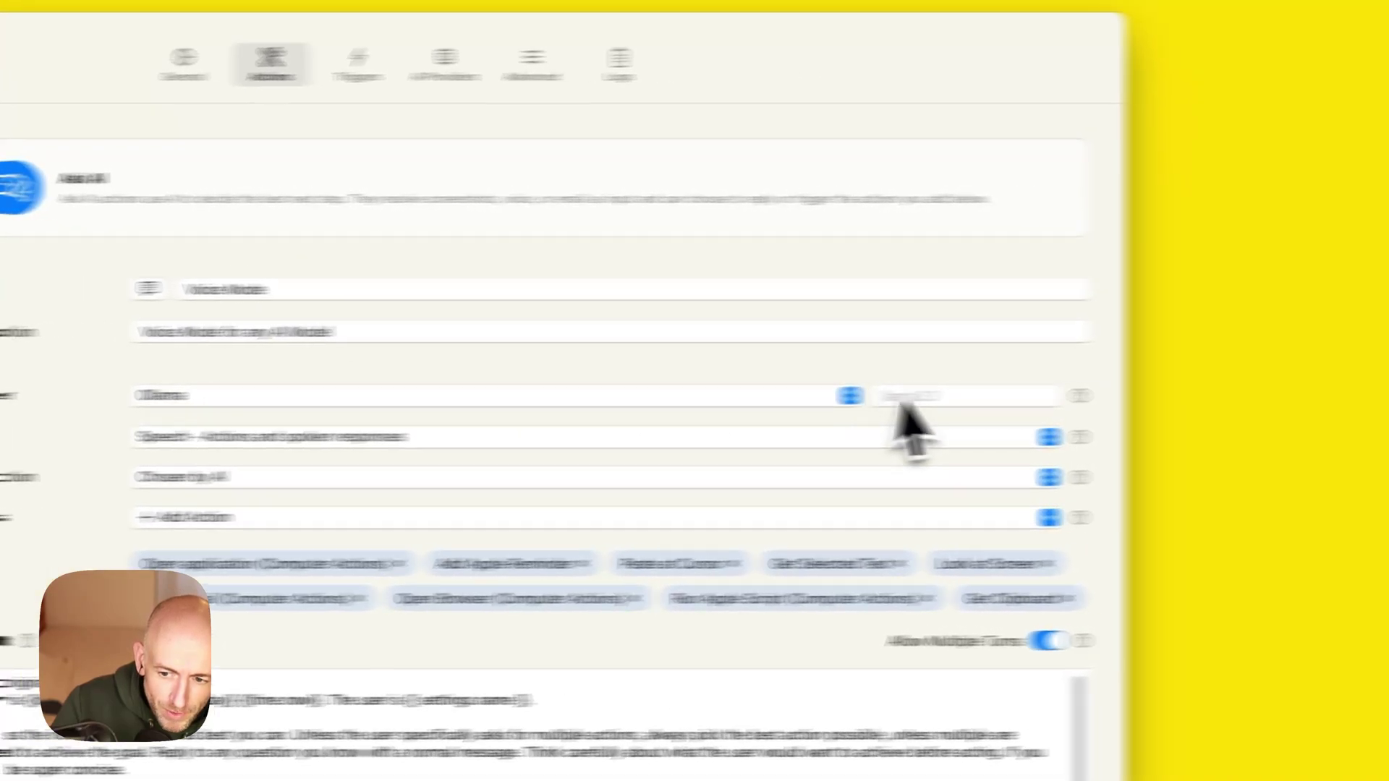
{"action": "left_click", "coordinate": [1219, 390]}
{"action": "type", "text": "lll"}
{"action": "key", "text": "BackSpace"}
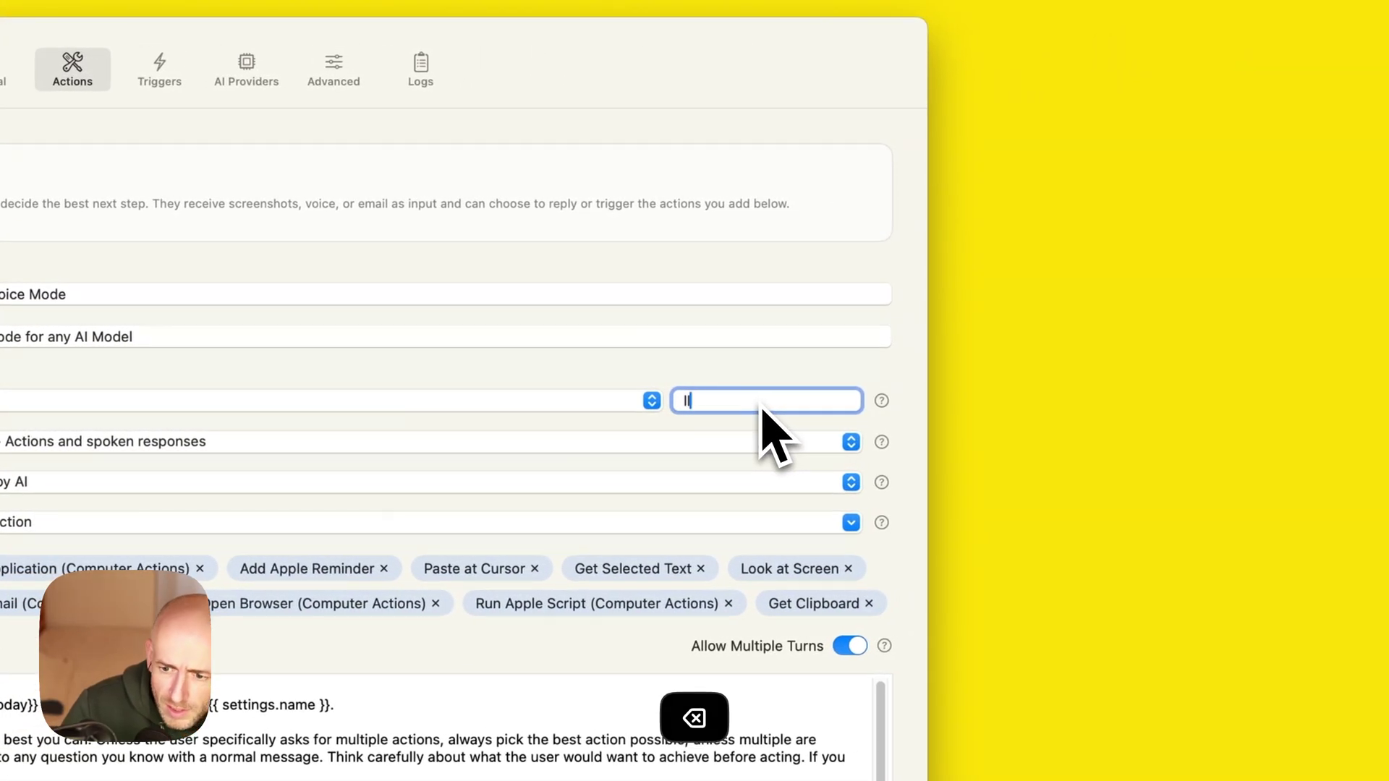
Finish the model name as llama3.2 and paste a prompt line requiring full tool names with UUID
{"action": "type", "text": "3.2"}
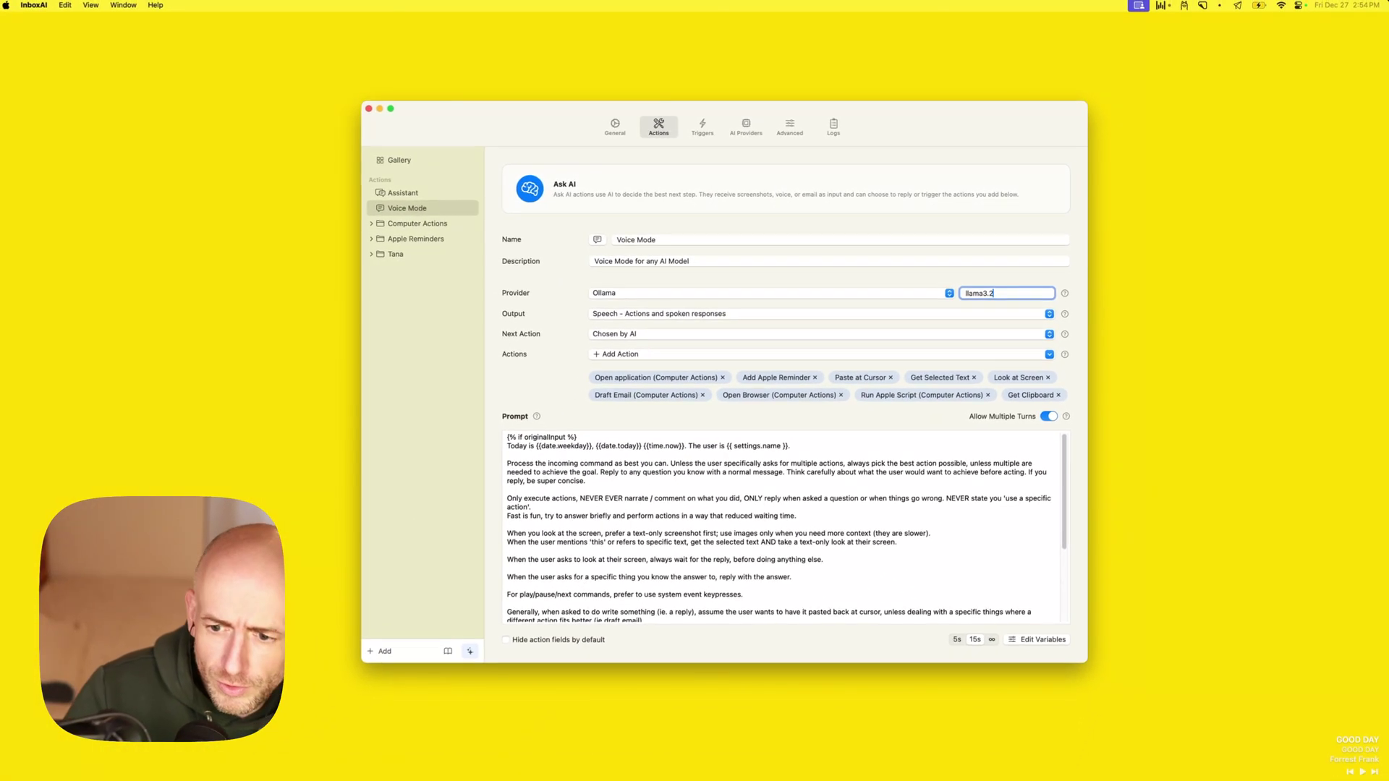
{"action": "left_click", "coordinate": [650, 453]}
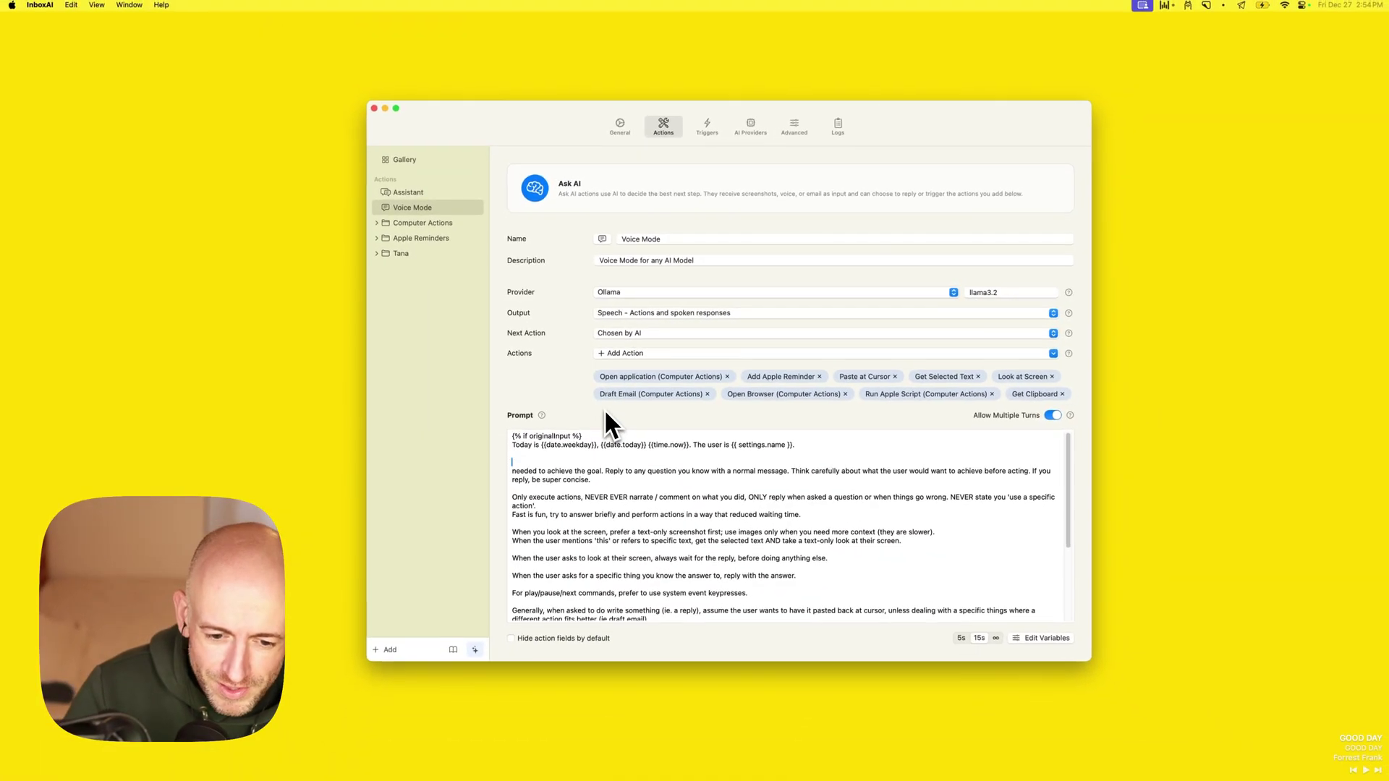
{"action": "key", "text": "Return"}
{"action": "key", "text": "Return"}
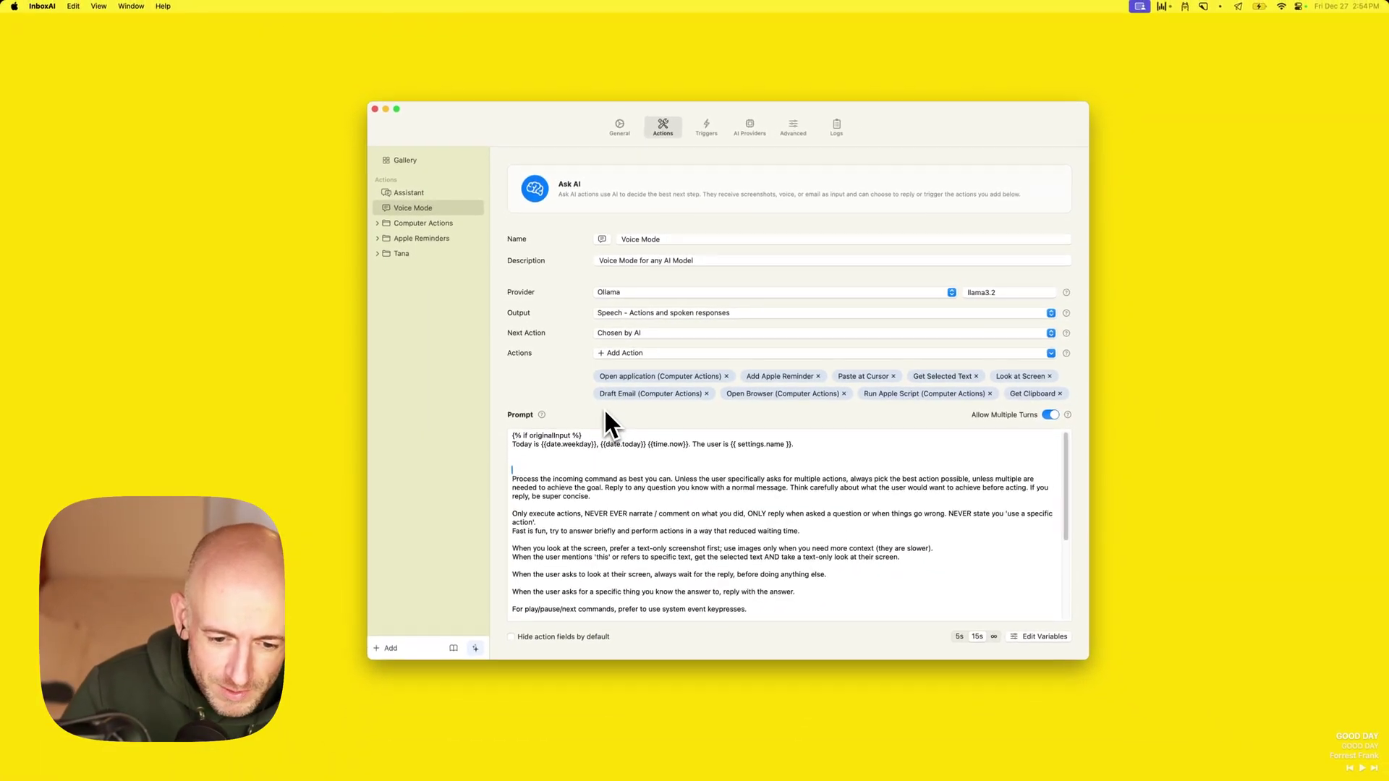
{"action": "key", "text": "Up"}
{"action": "type", "text": "When calling an action, use the full name of the tool (including its UUID)"}
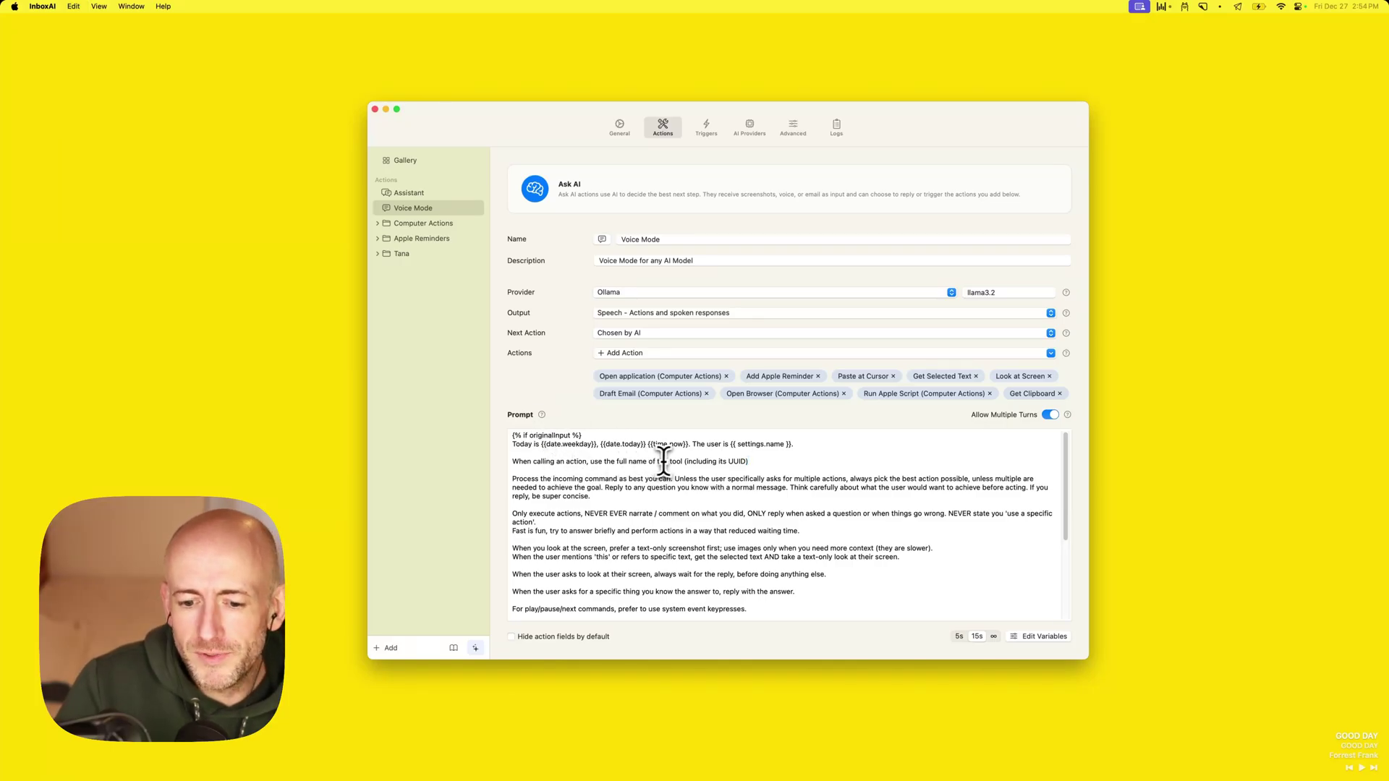
{"action": "left_click_drag", "start_coordinate": [749, 461], "coordinate": [513, 462]}
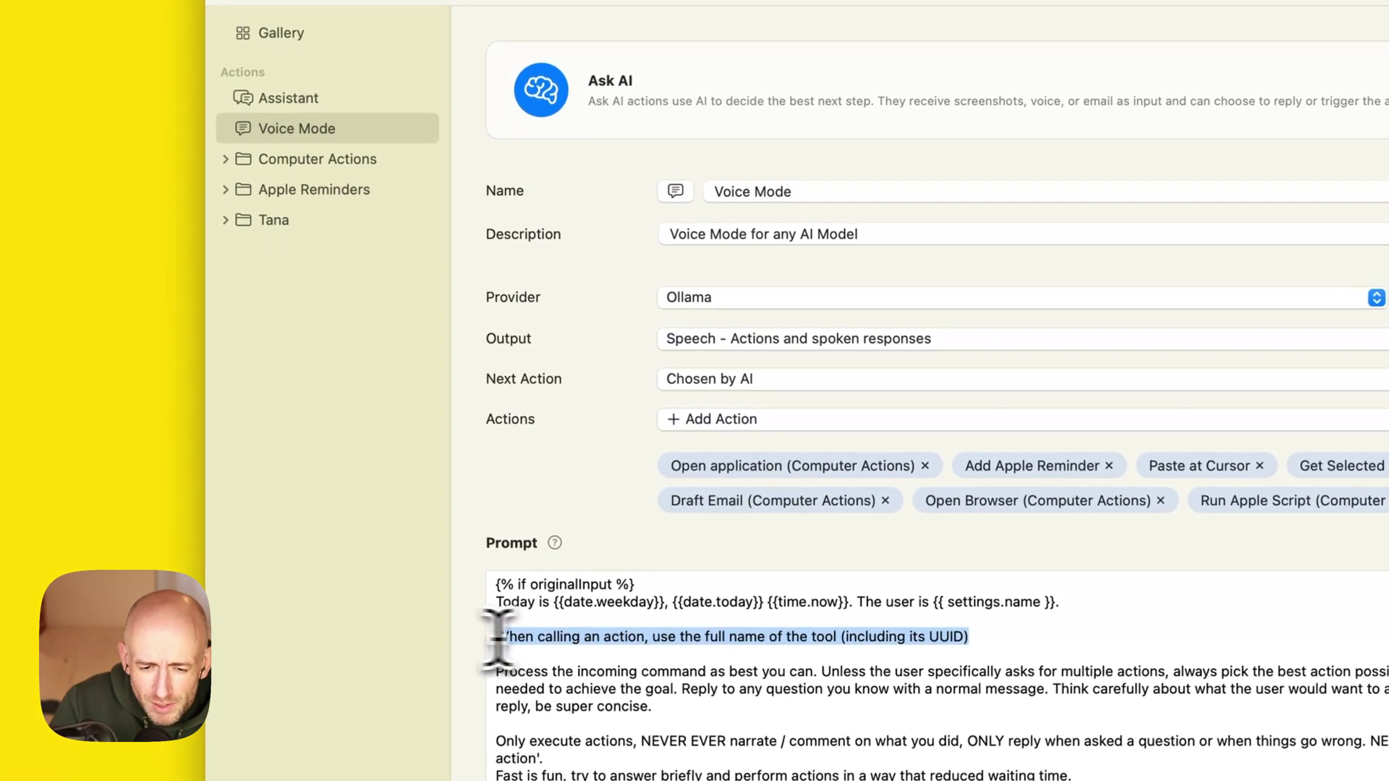
{"action": "left_click", "coordinate": [597, 654]}
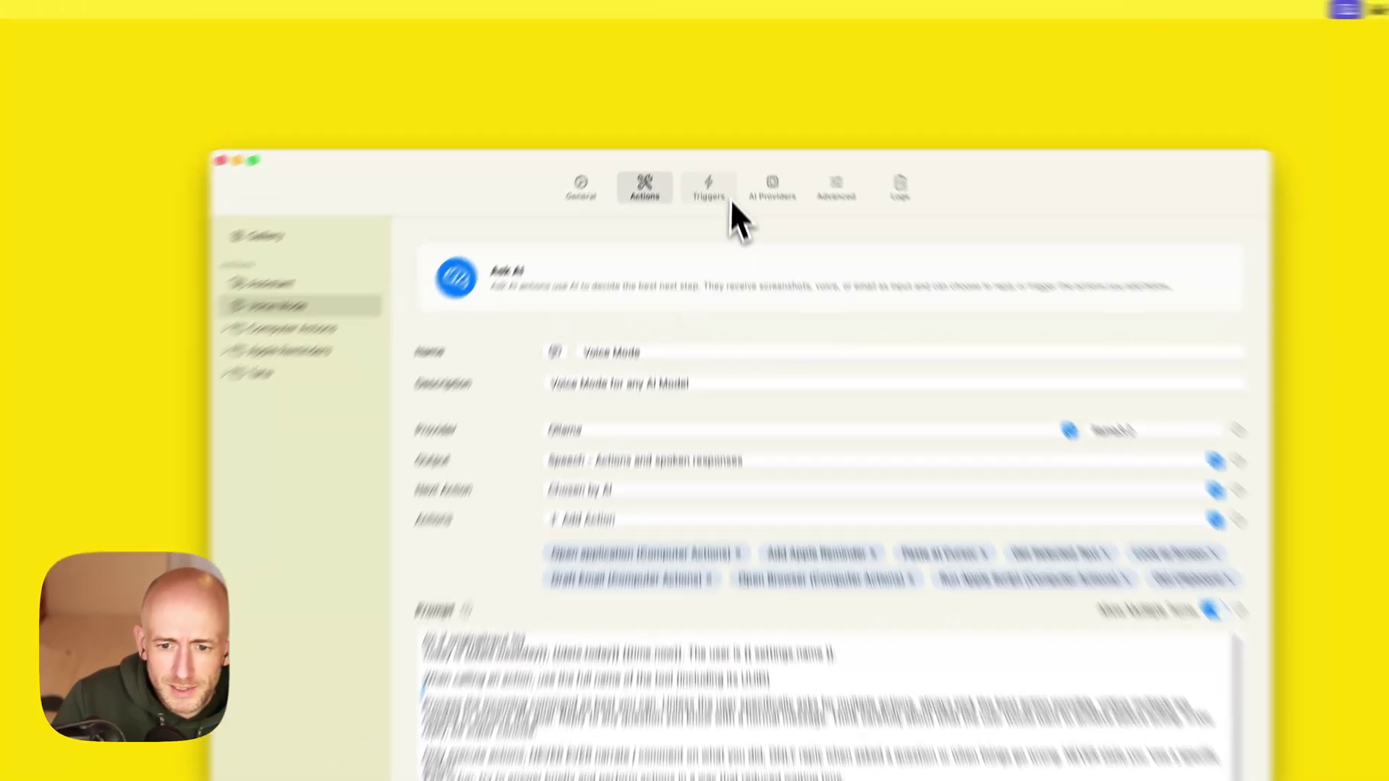
{"action": "left_click", "coordinate": [706, 129]}
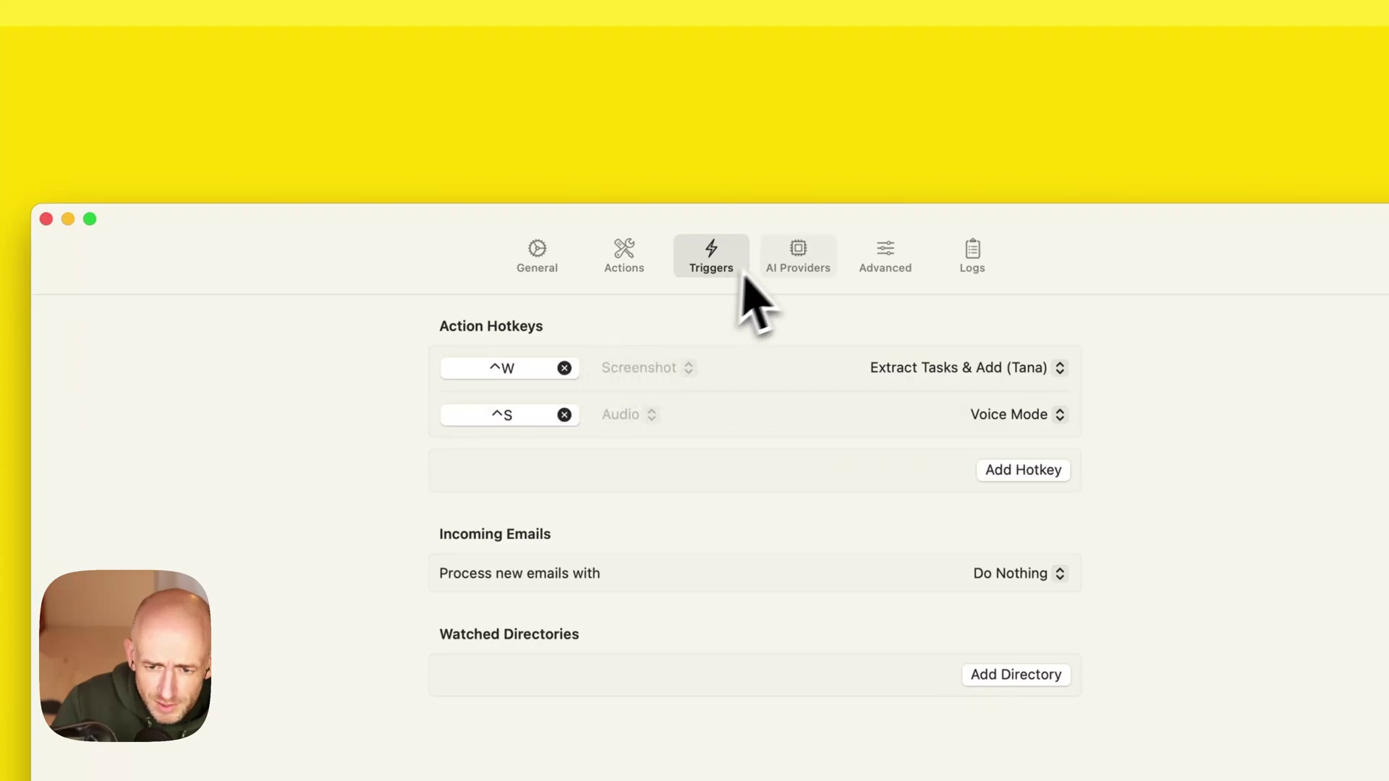
{"action": "left_click", "coordinate": [634, 265]}
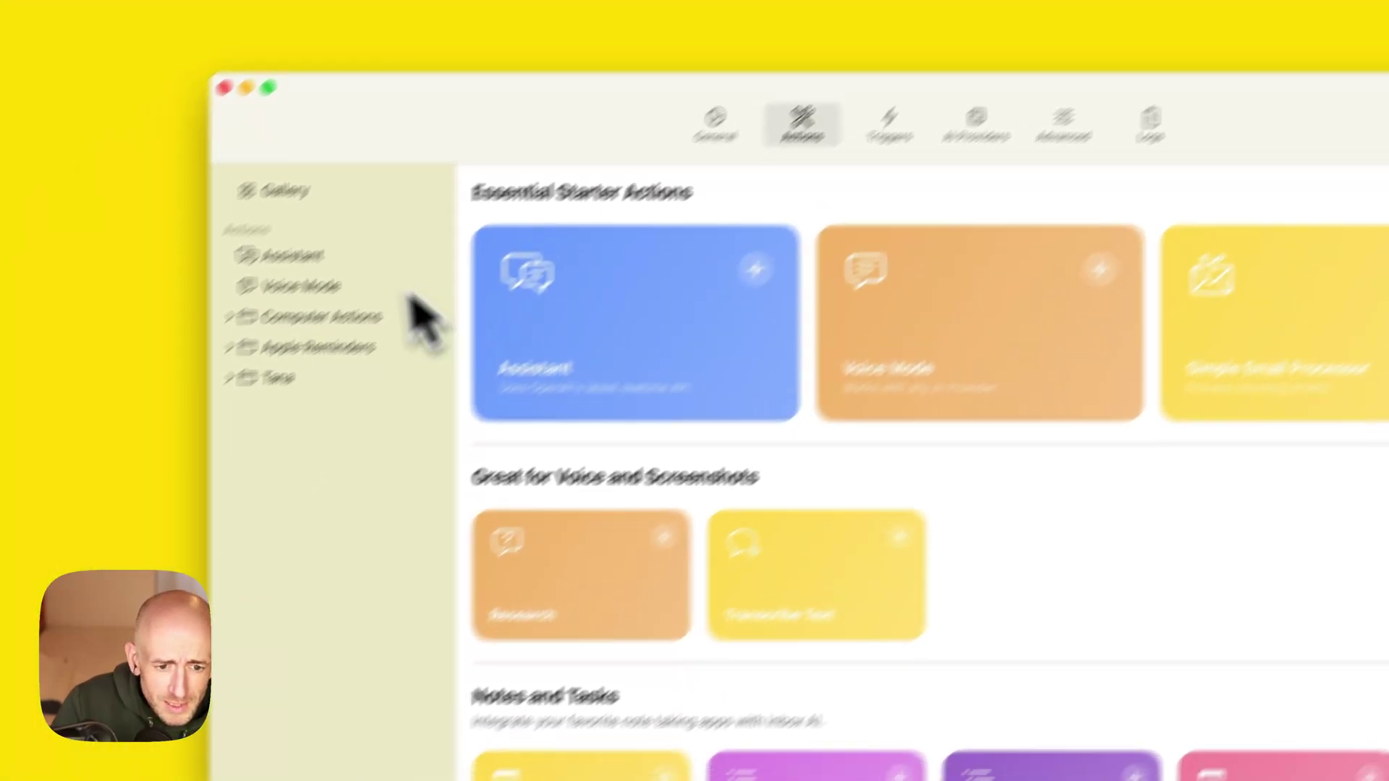
{"action": "key", "text": "ctrl+s"}
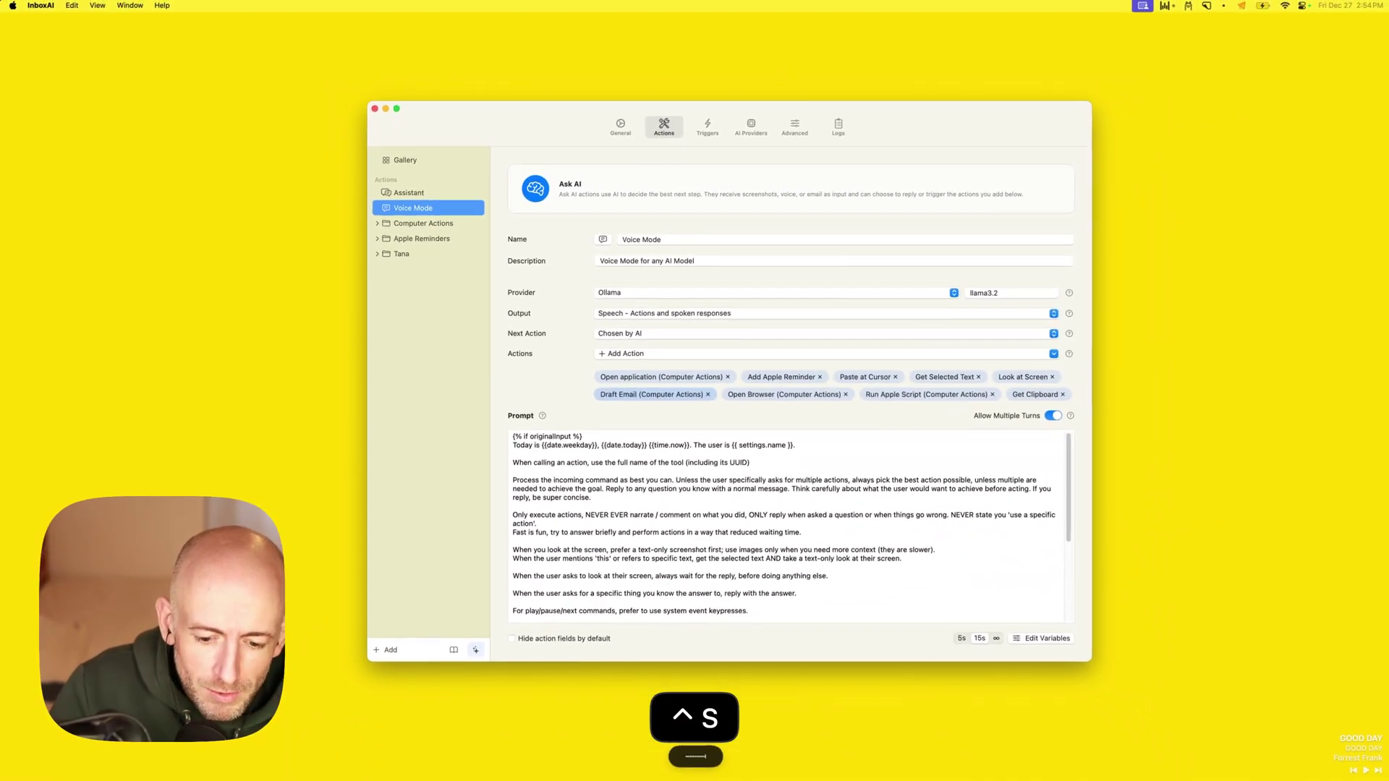
{"action": "key", "text": "ctrl+s"}
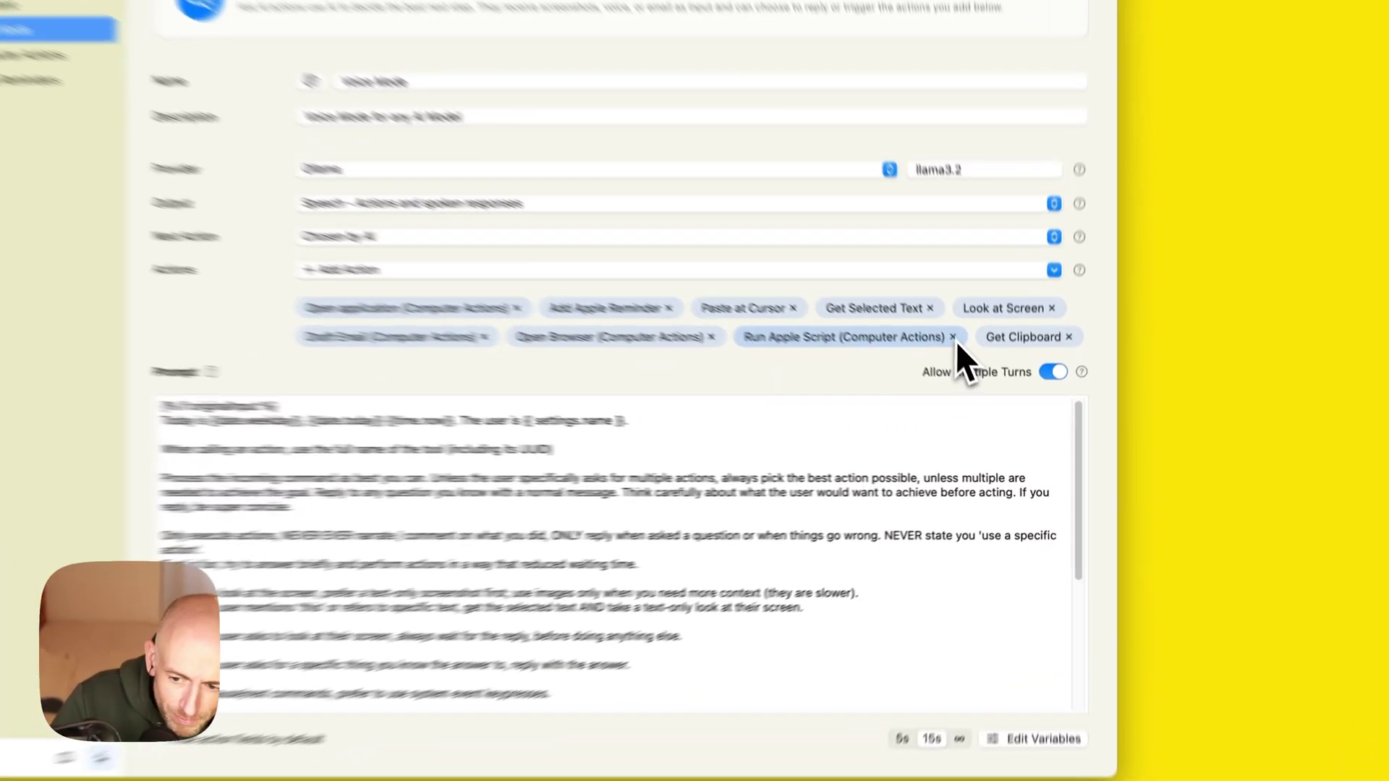
Remove Run Apple Script, Open Browser, Draft Email, Get Selected Text and Paste at Cursor from Voice Mode
{"action": "left_click", "coordinate": [953, 337]}
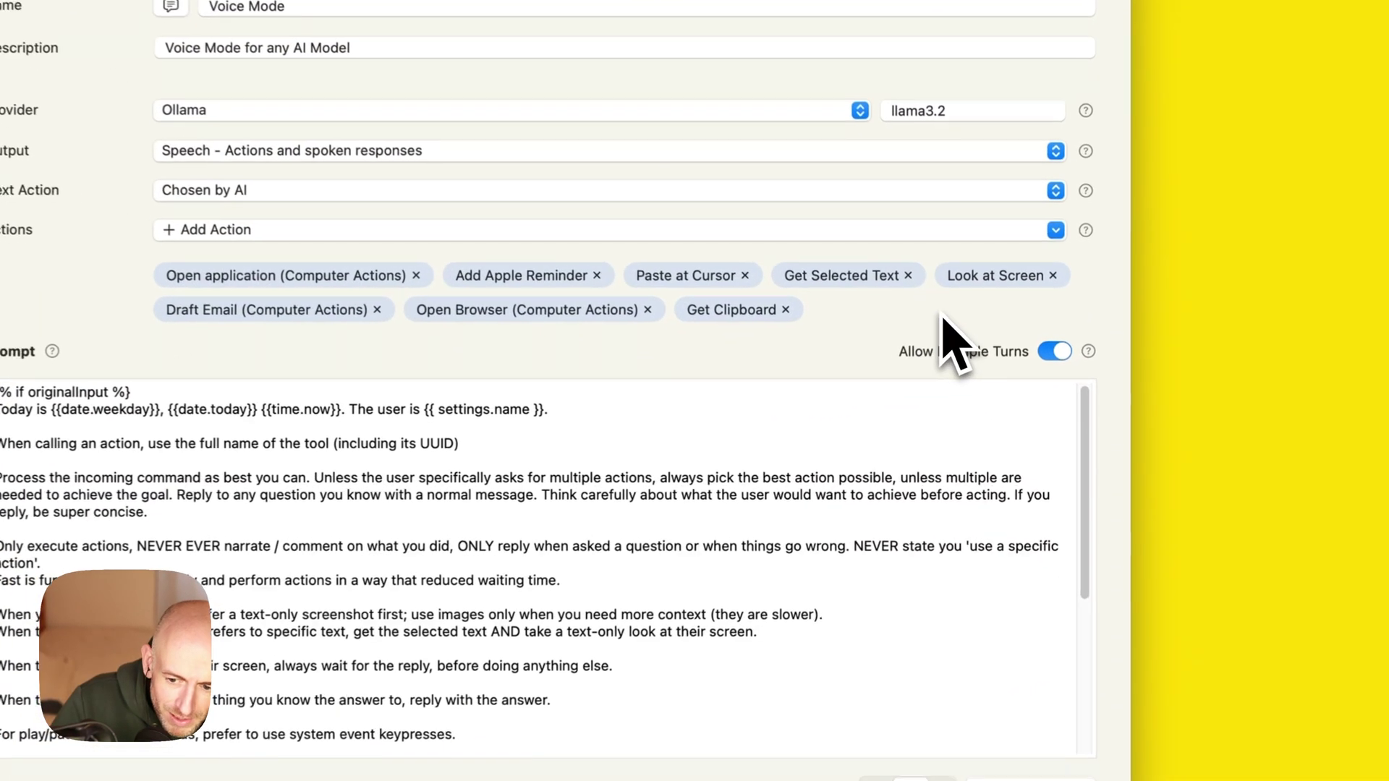
{"action": "left_click", "coordinate": [642, 307]}
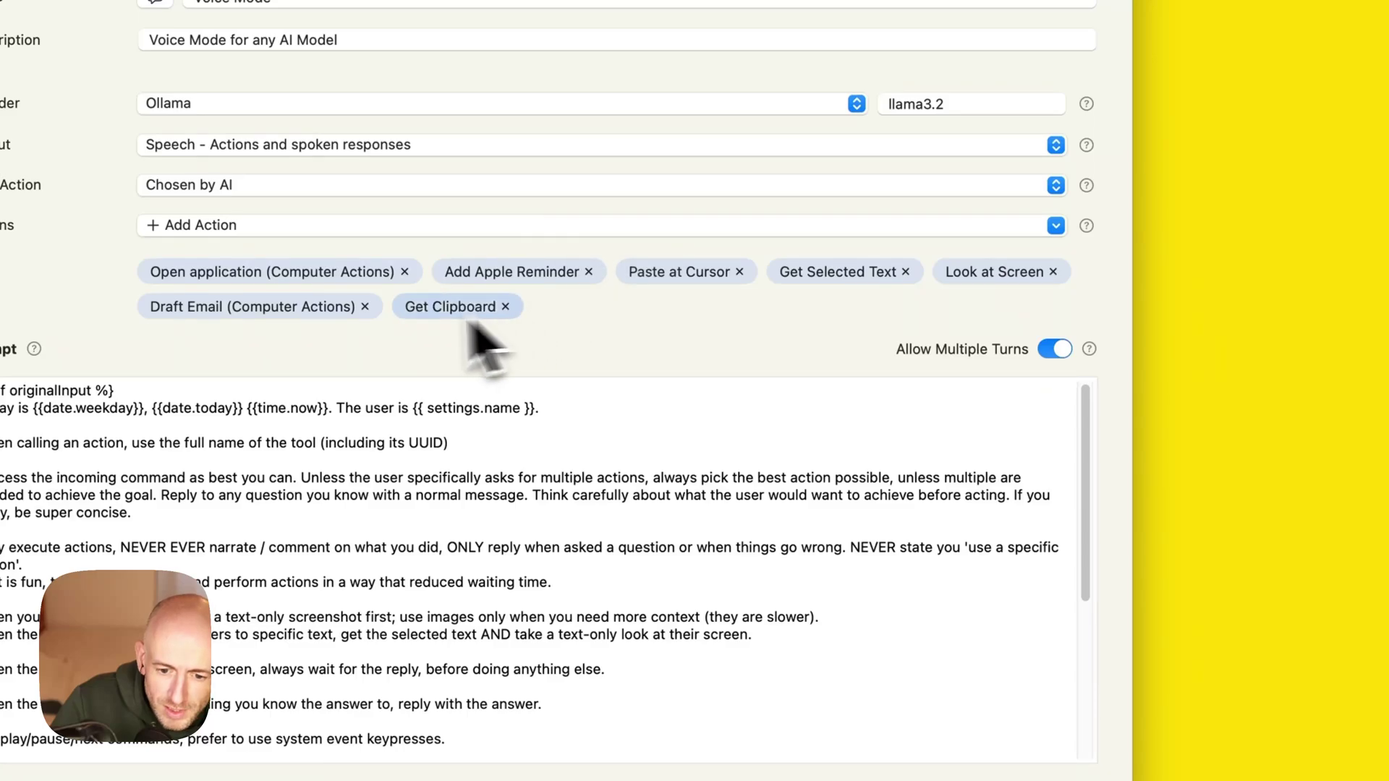
{"action": "left_click", "coordinate": [365, 306]}
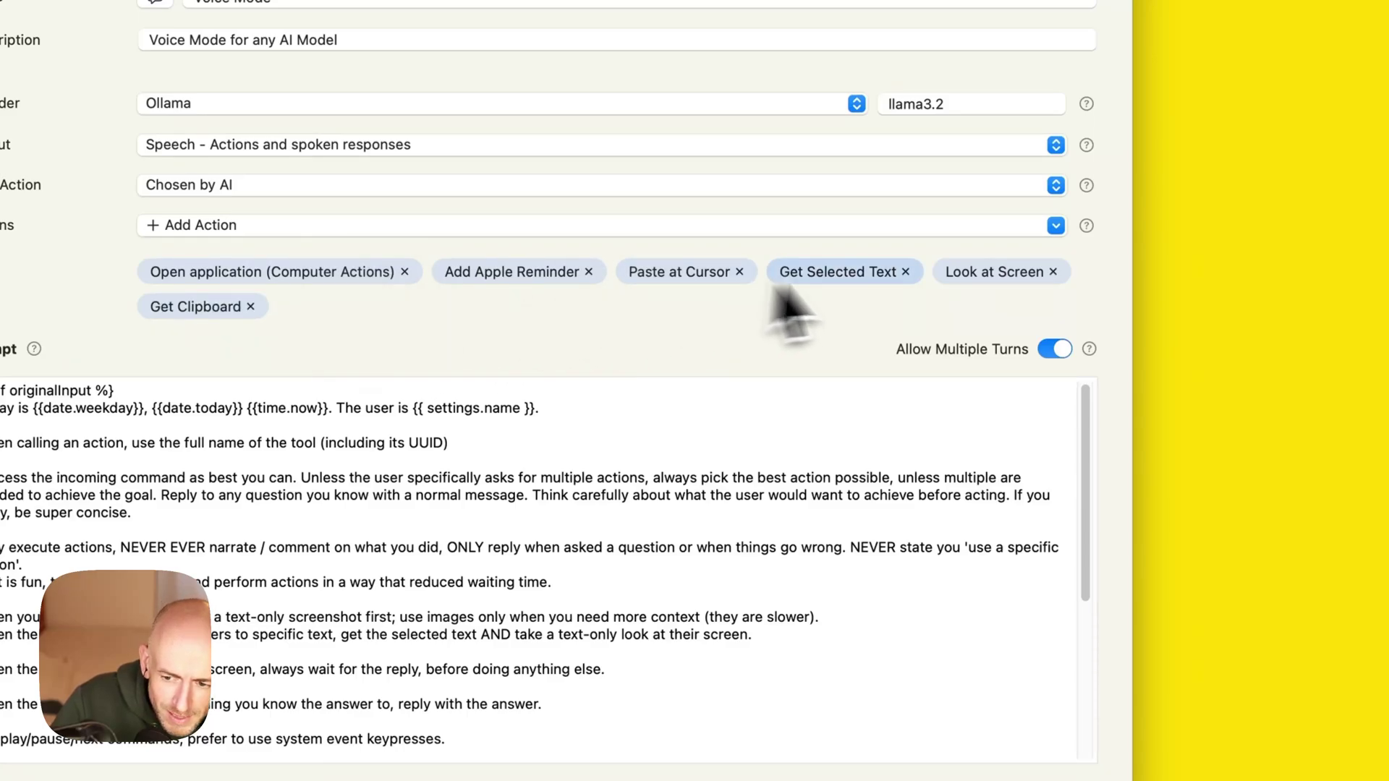
{"action": "left_click", "coordinate": [905, 273]}
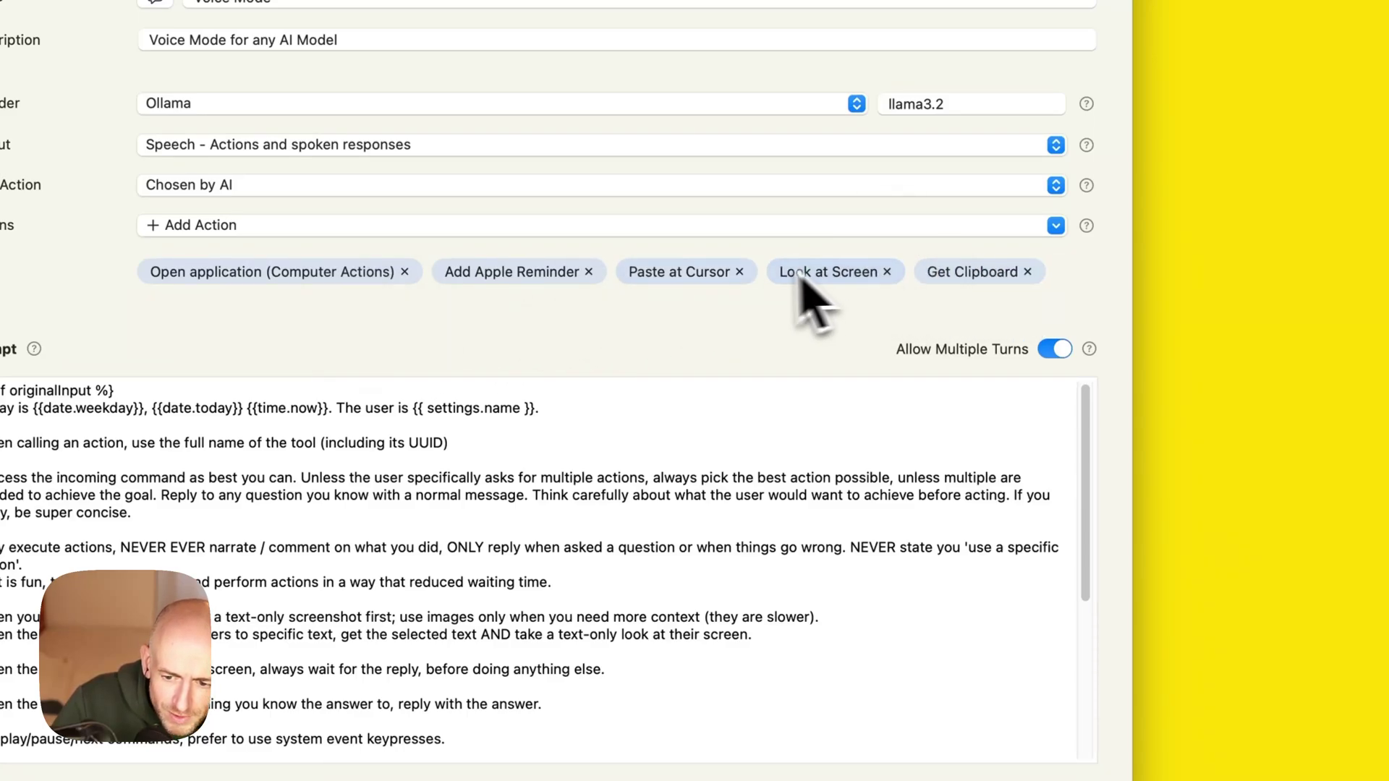
{"action": "left_click", "coordinate": [739, 272]}
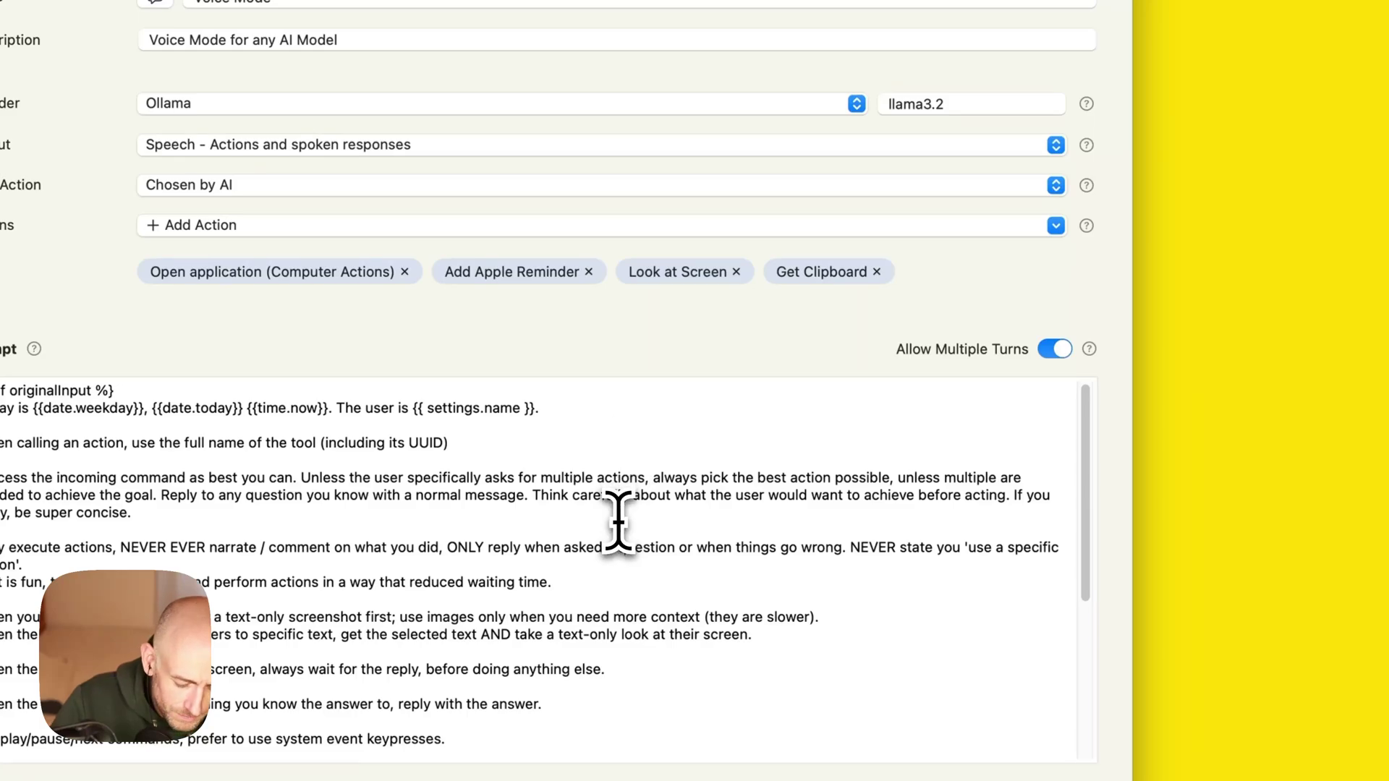
Try a spoken Voice Mode request with Control+S and review the result
{"action": "key", "text": "ctrl+s"}
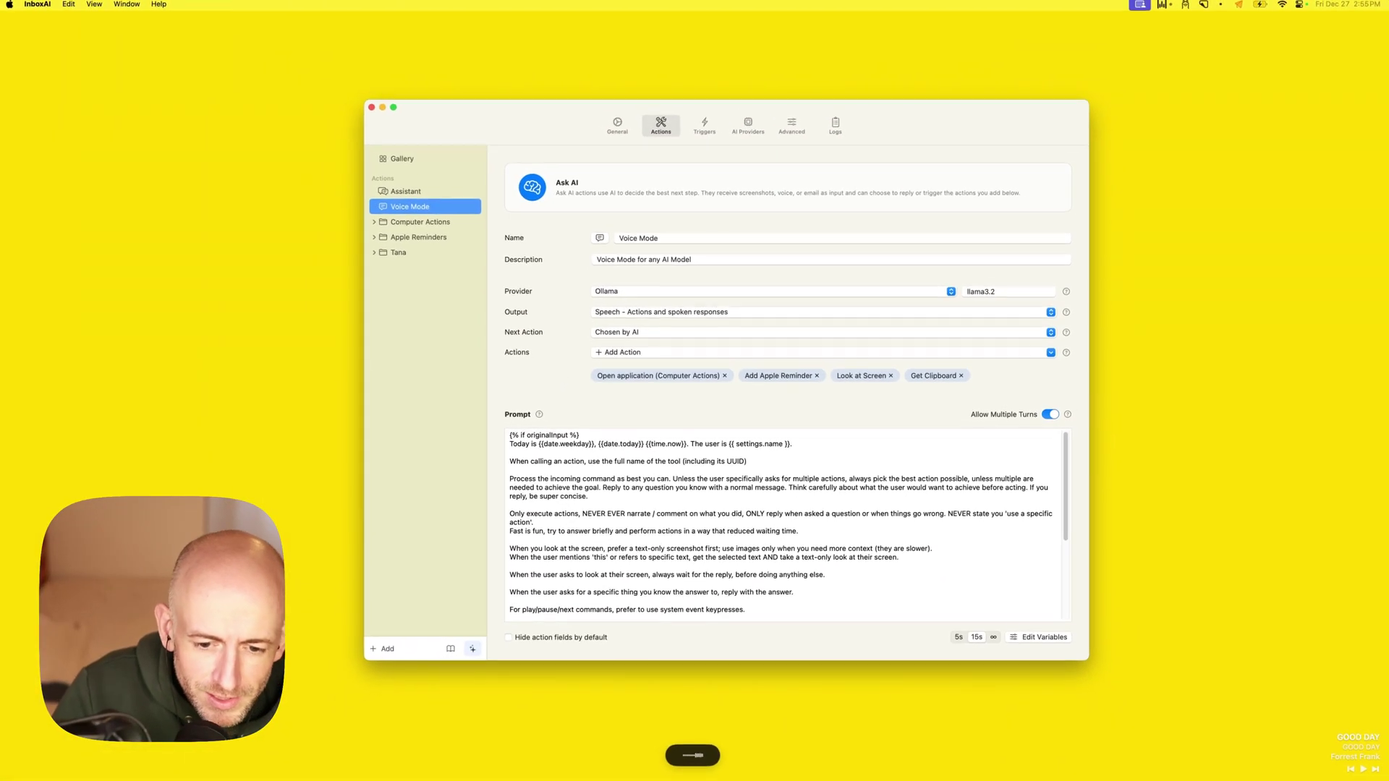
{"action": "key", "text": "ctrl+s"}
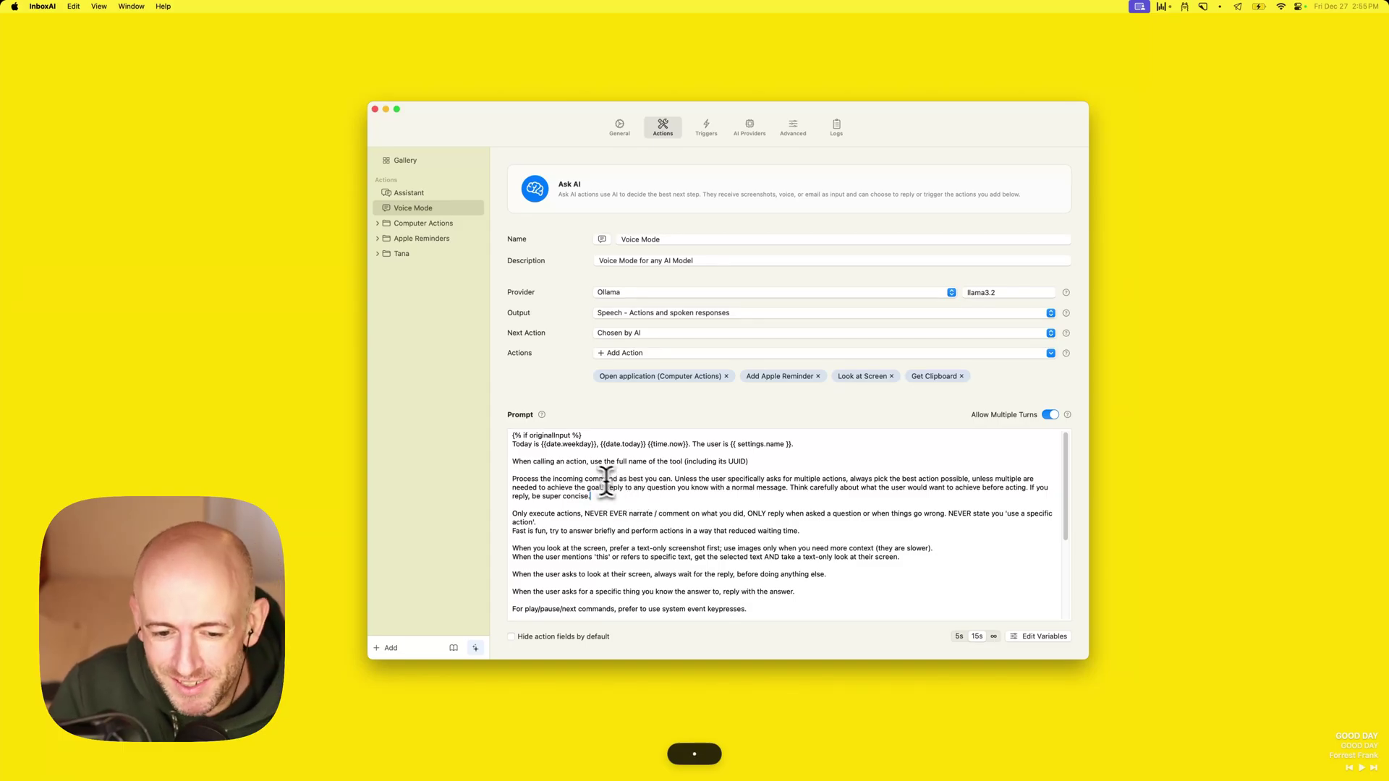
{"action": "scroll", "coordinate": [589, 489], "scroll_direction": "down", "scroll_amount": 3}
{"action": "scroll", "coordinate": [603, 526], "scroll_direction": "down", "scroll_amount": 3}
{"action": "scroll", "coordinate": [599, 496], "scroll_direction": "up", "scroll_amount": 5}
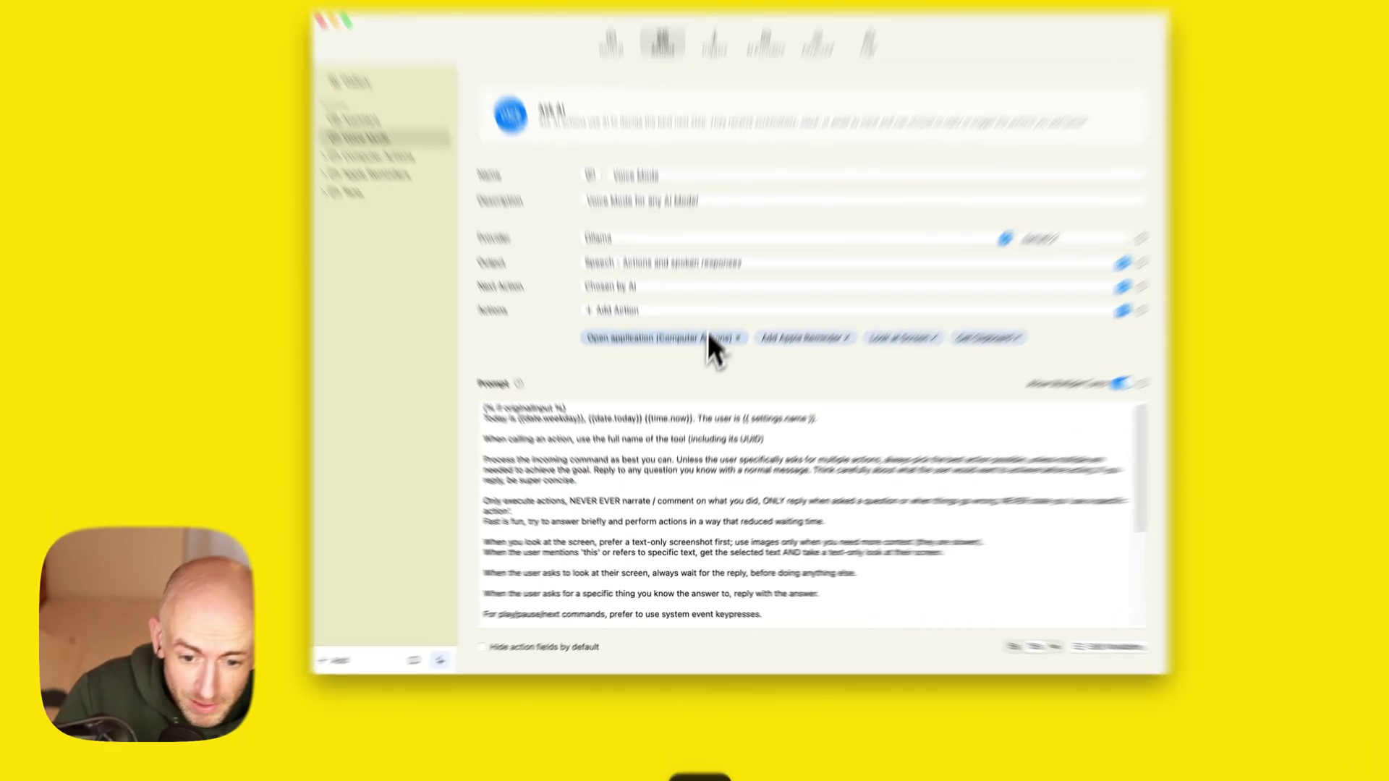
Replace Open application with Open Browser, then speak a request that opens Google
{"action": "left_click", "coordinate": [677, 355]}
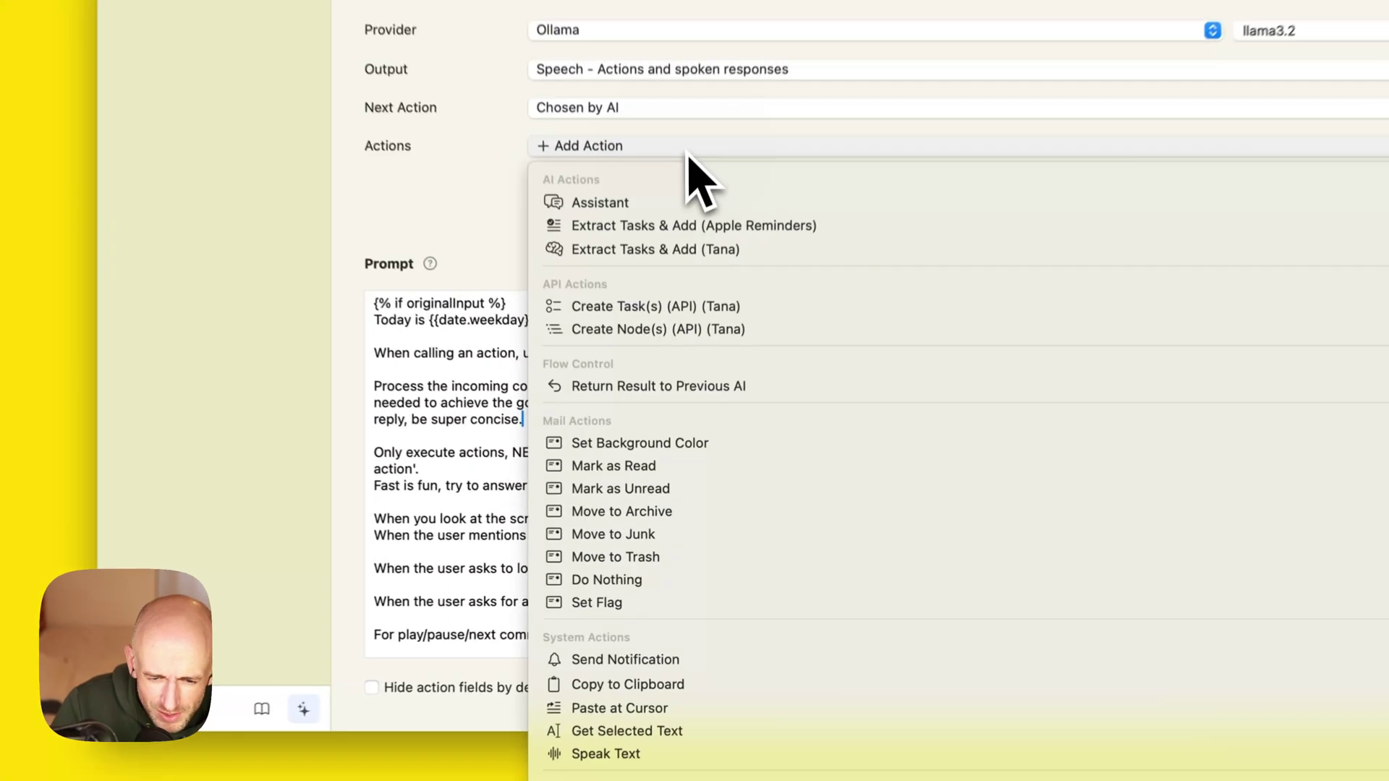
{"action": "left_click", "coordinate": [705, 720]}
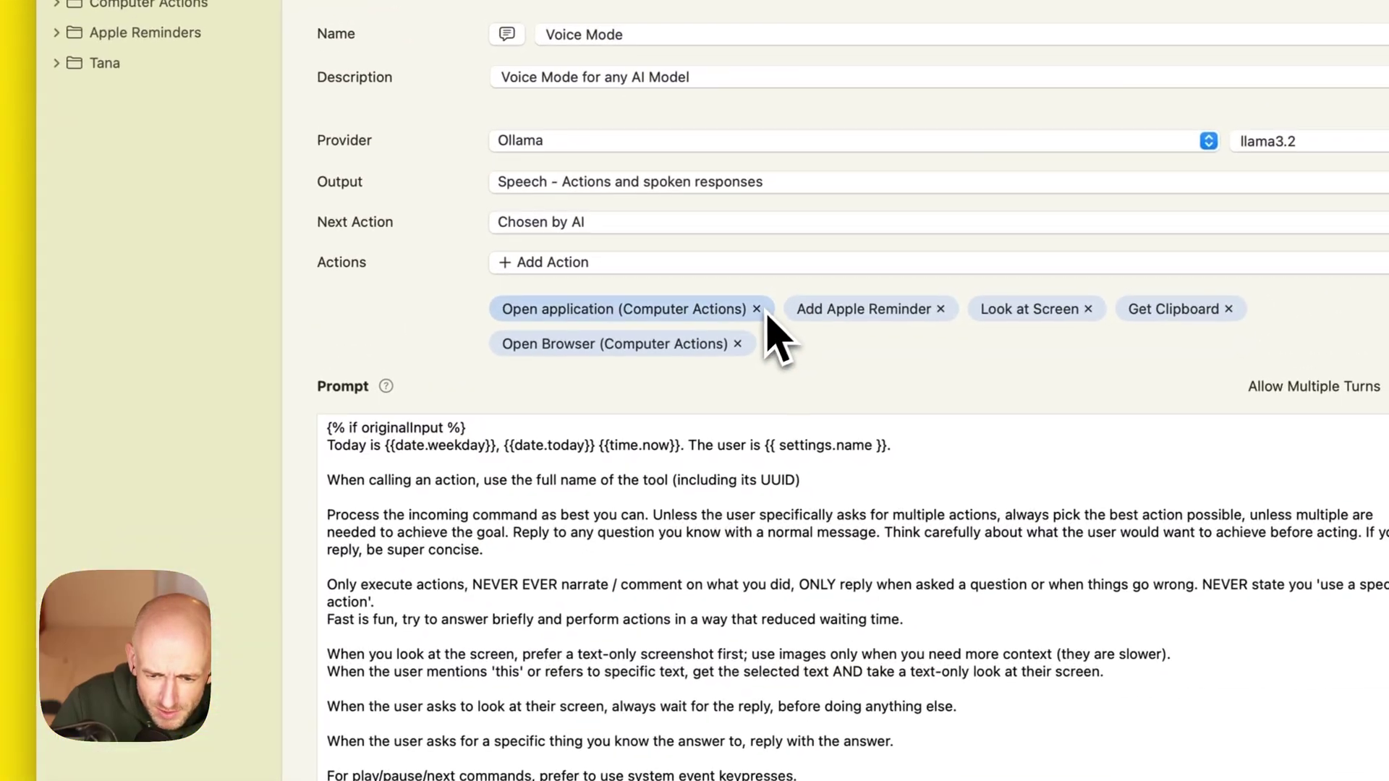
{"action": "left_click", "coordinate": [751, 314]}
{"action": "left_click", "coordinate": [606, 571]}
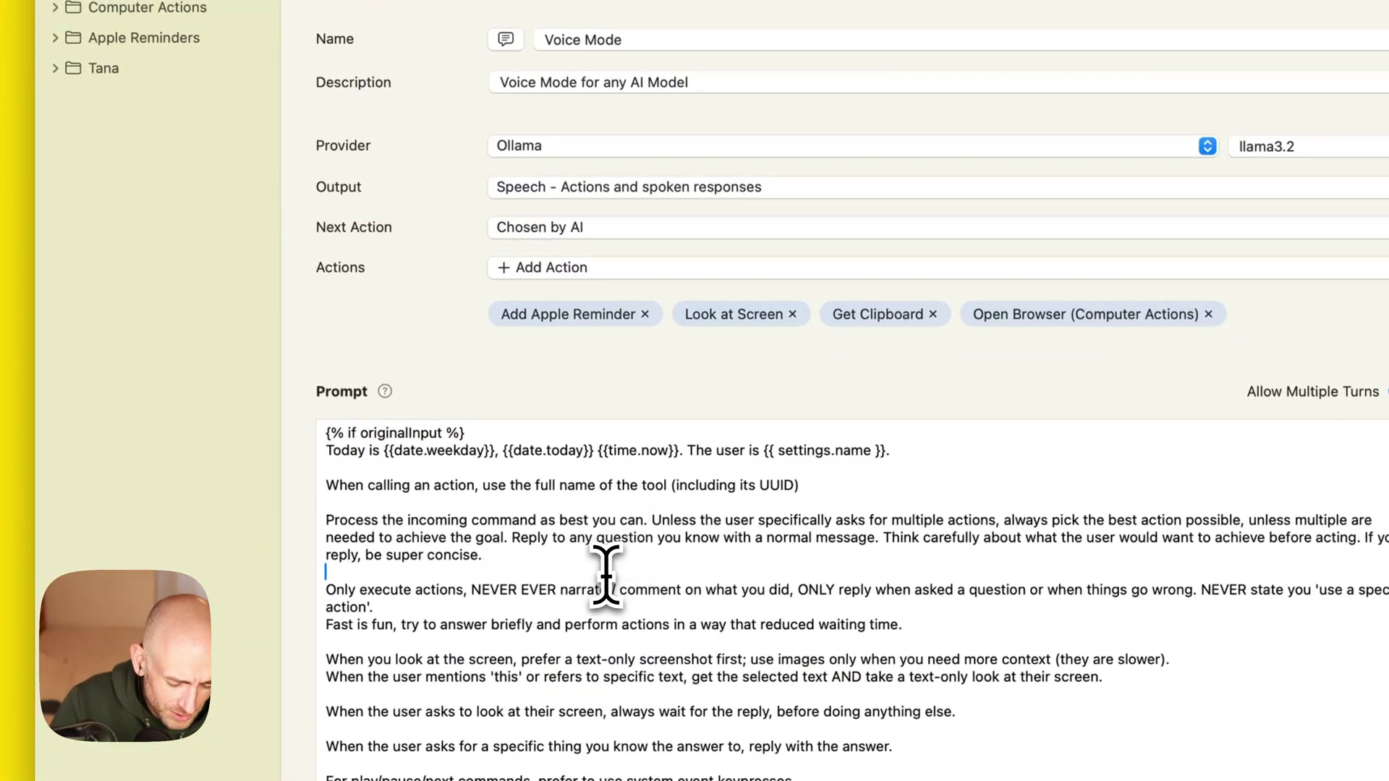
{"action": "key", "text": "ctrl+s"}
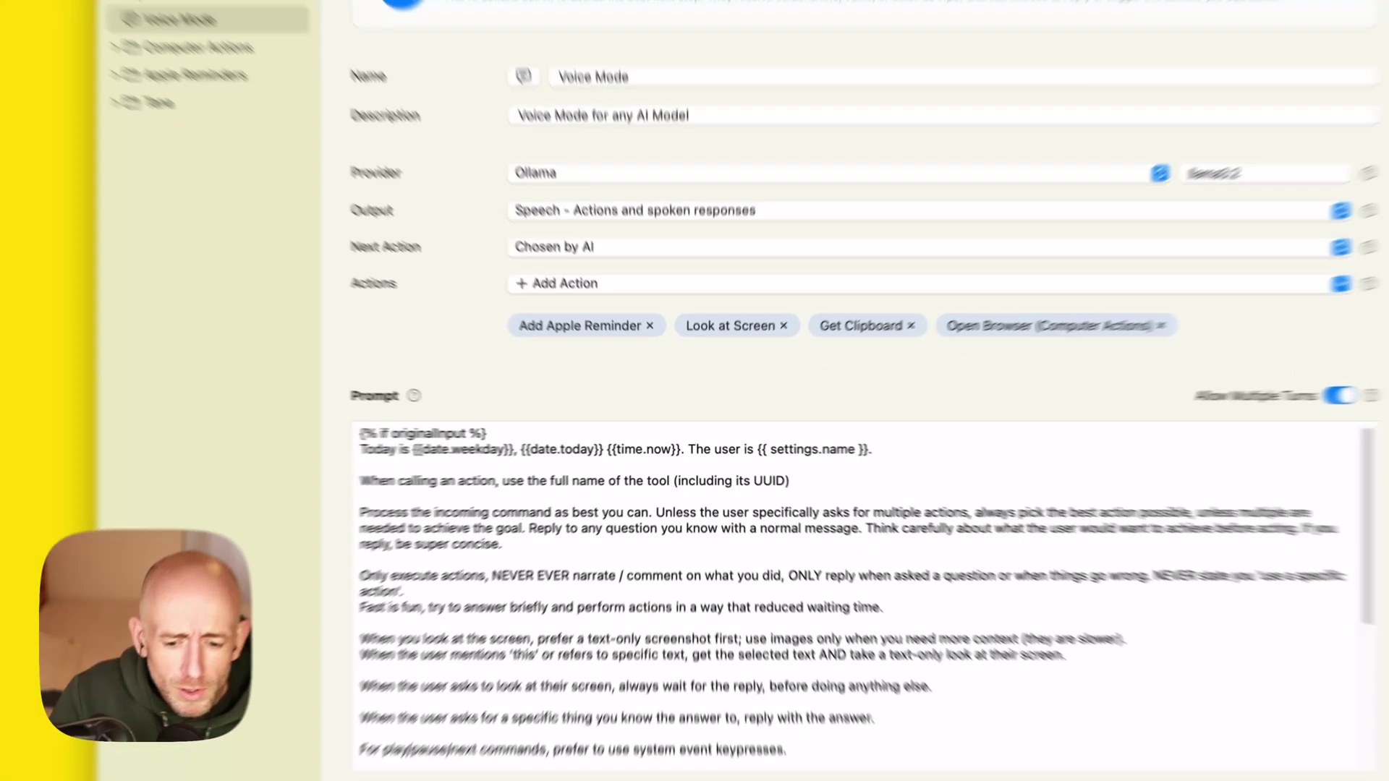
{"action": "key", "text": "ctrl+s"}
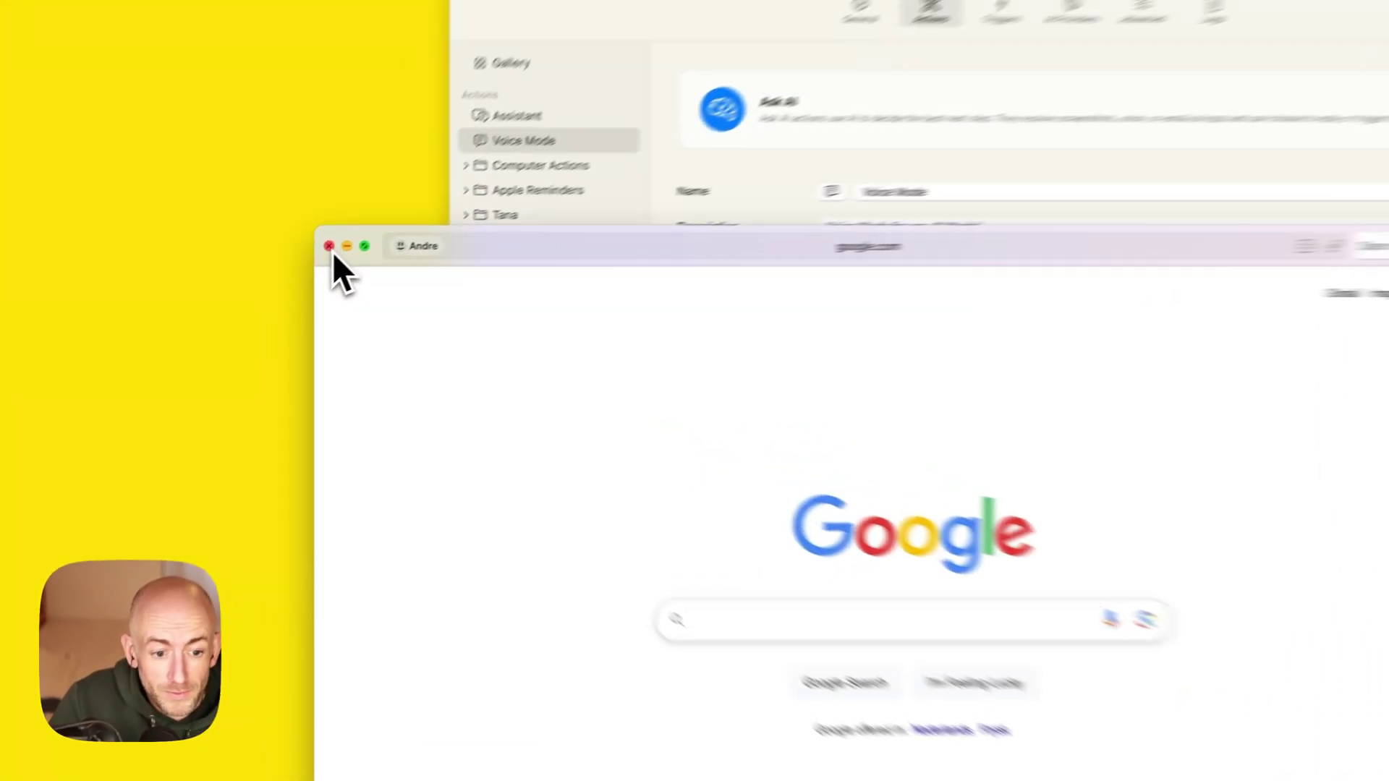
Close the Arc mini window showing google.com
{"action": "left_click", "coordinate": [294, 273]}
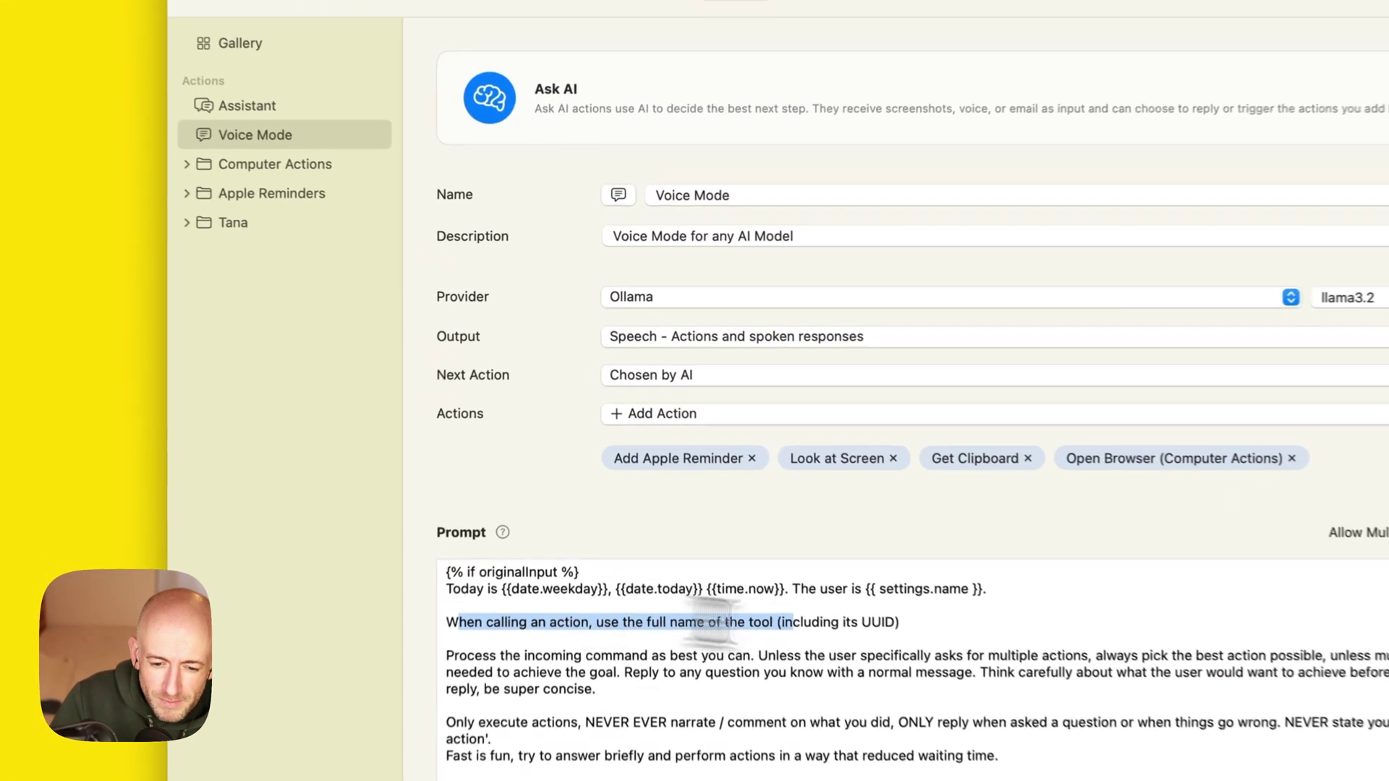
Set the General Text-to-Speech processor to Apple Speech Synthesizer (On-Device)
{"action": "left_click_drag", "start_coordinate": [513, 461], "coordinate": [756, 463]}
{"action": "left_click", "coordinate": [759, 464]}
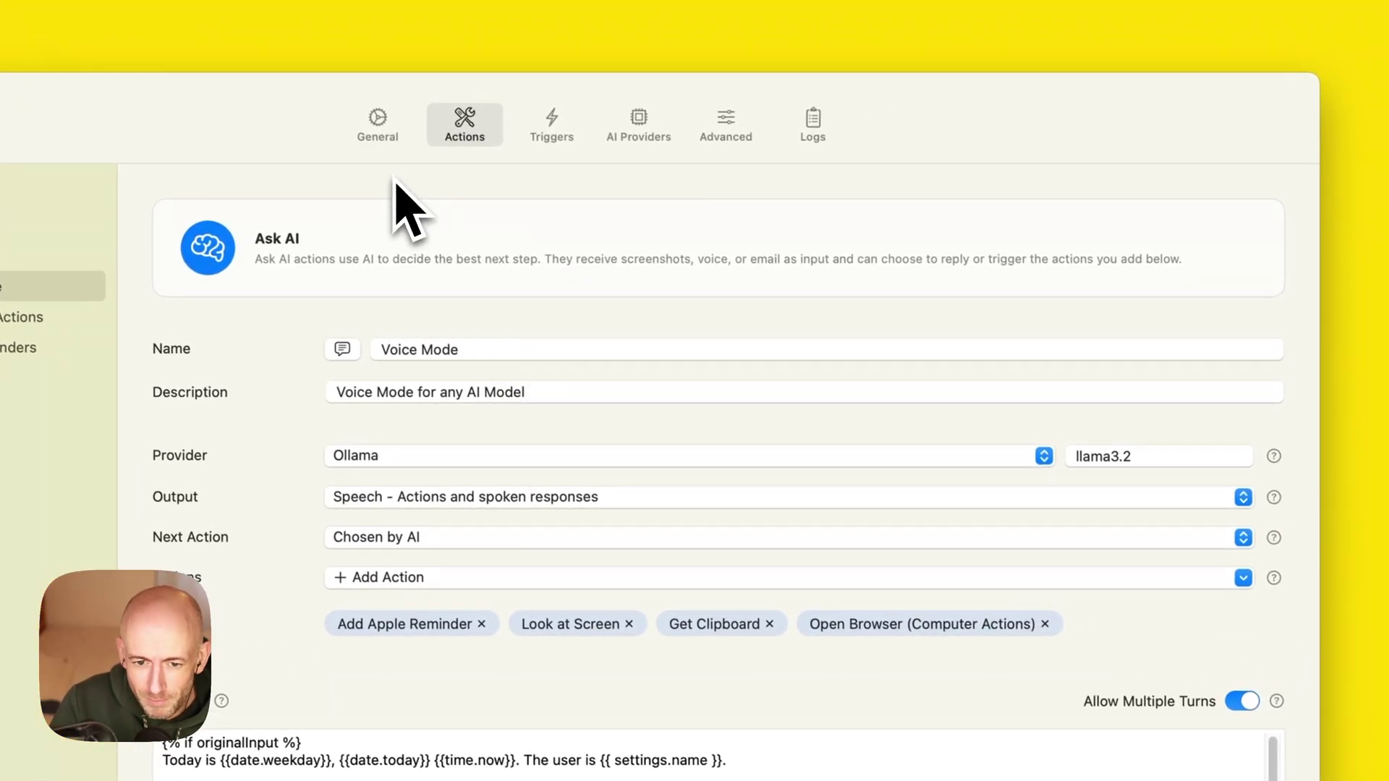
{"action": "left_click", "coordinate": [403, 141]}
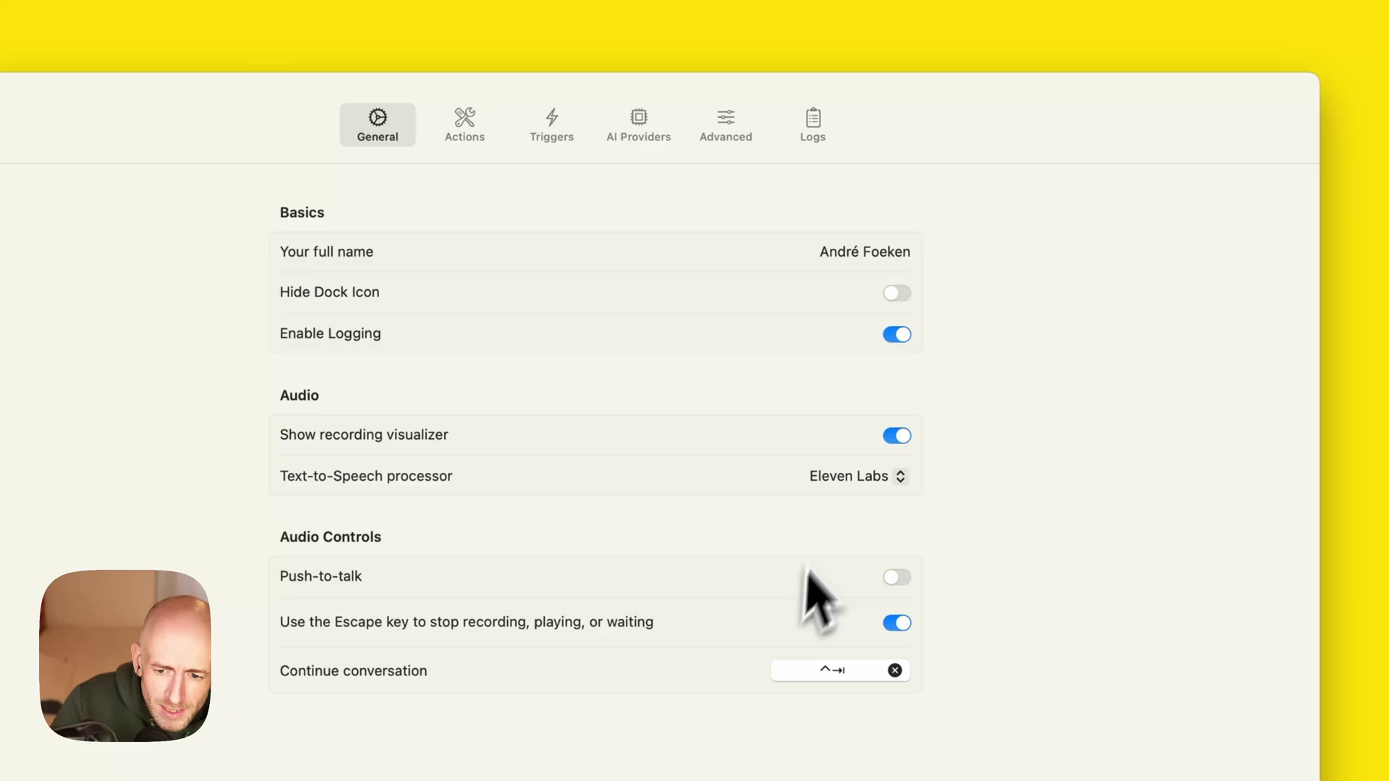
{"action": "left_click", "coordinate": [833, 481]}
{"action": "left_click", "coordinate": [861, 429]}
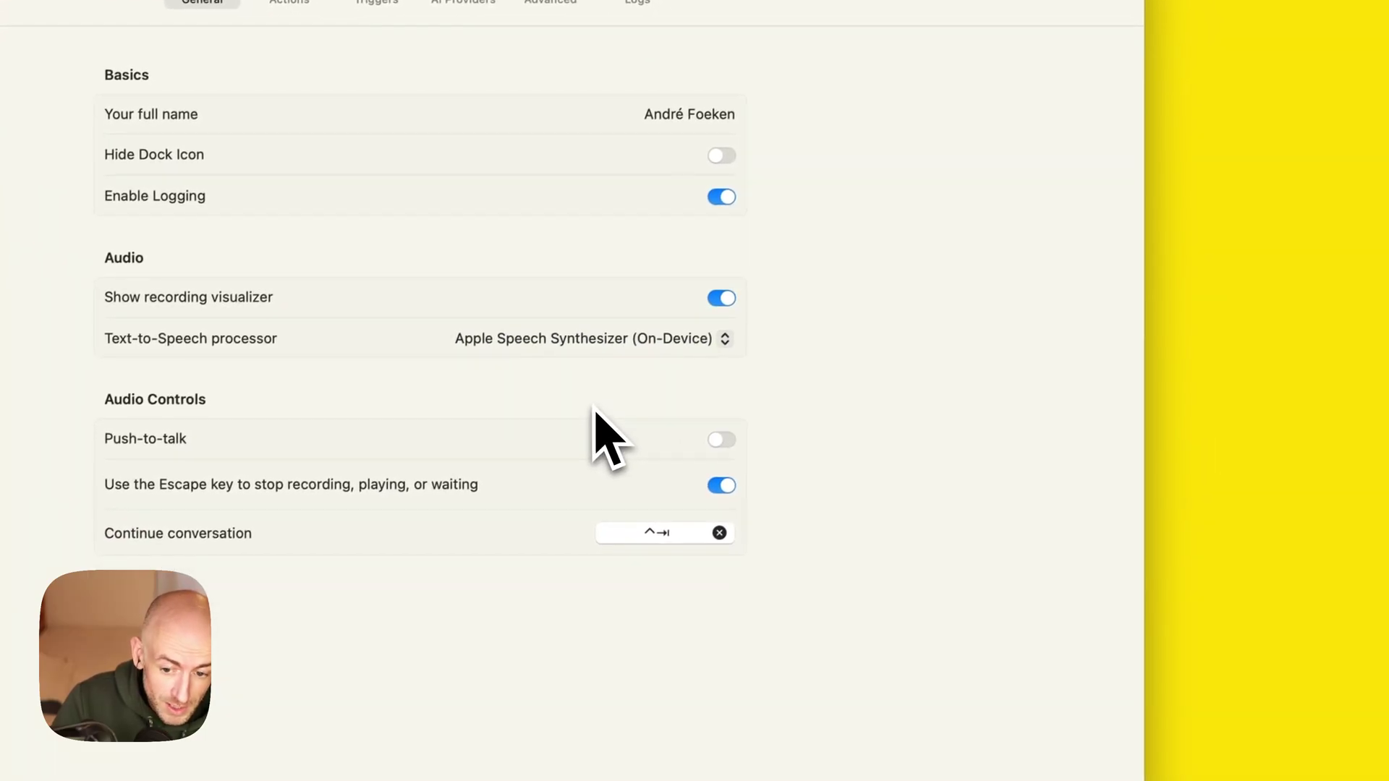
Test a spoken Voice Mode request, then view the Triggers hotkeys list
{"action": "key", "text": "ctrl+s"}
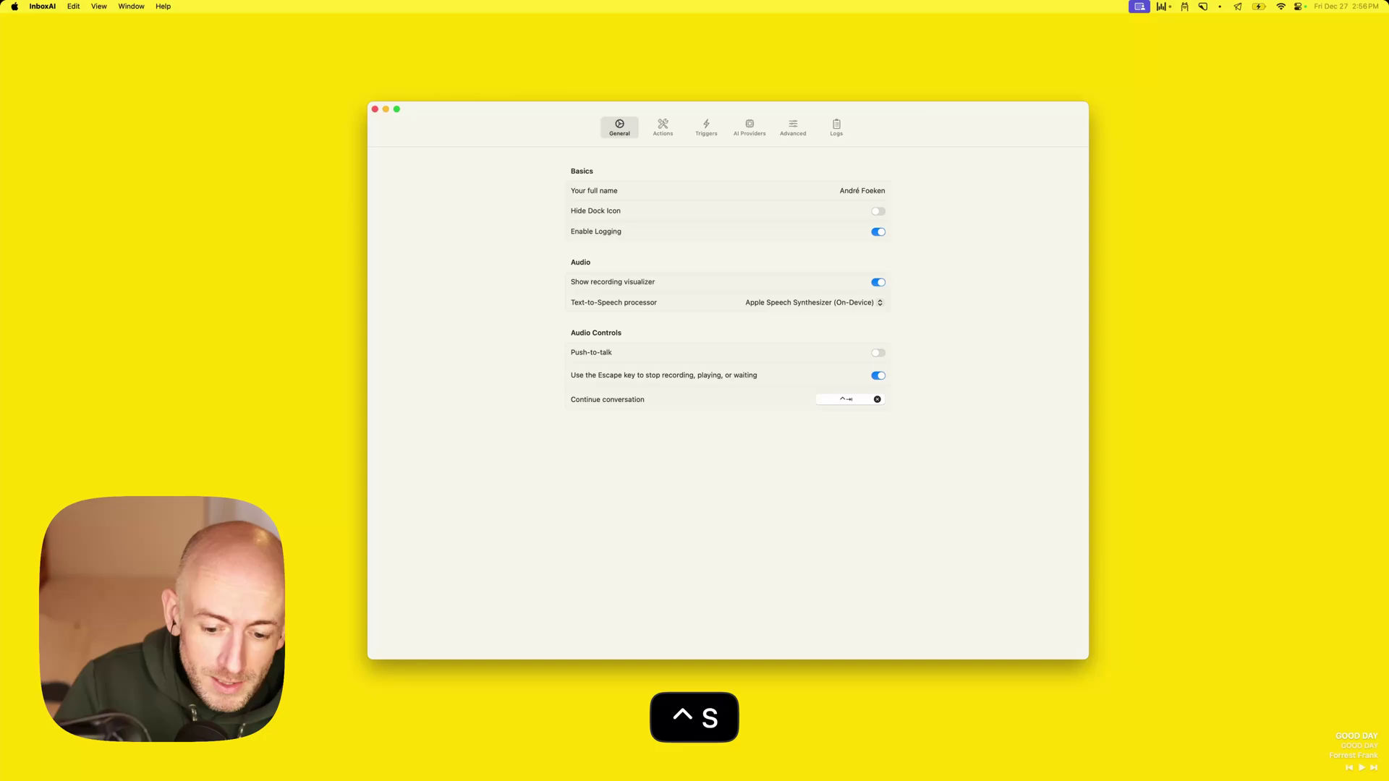
{"action": "key", "text": "ctrl+s"}
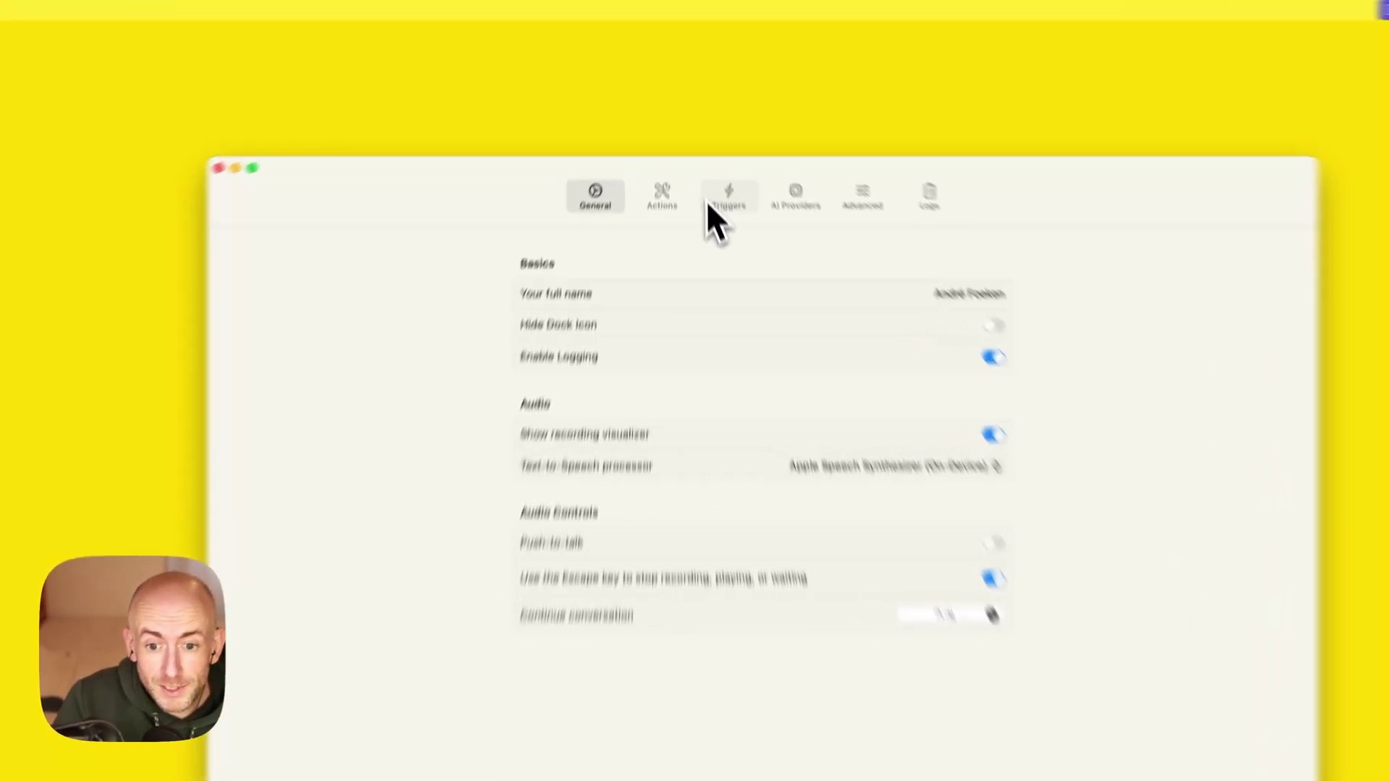
{"action": "left_click", "coordinate": [701, 131]}
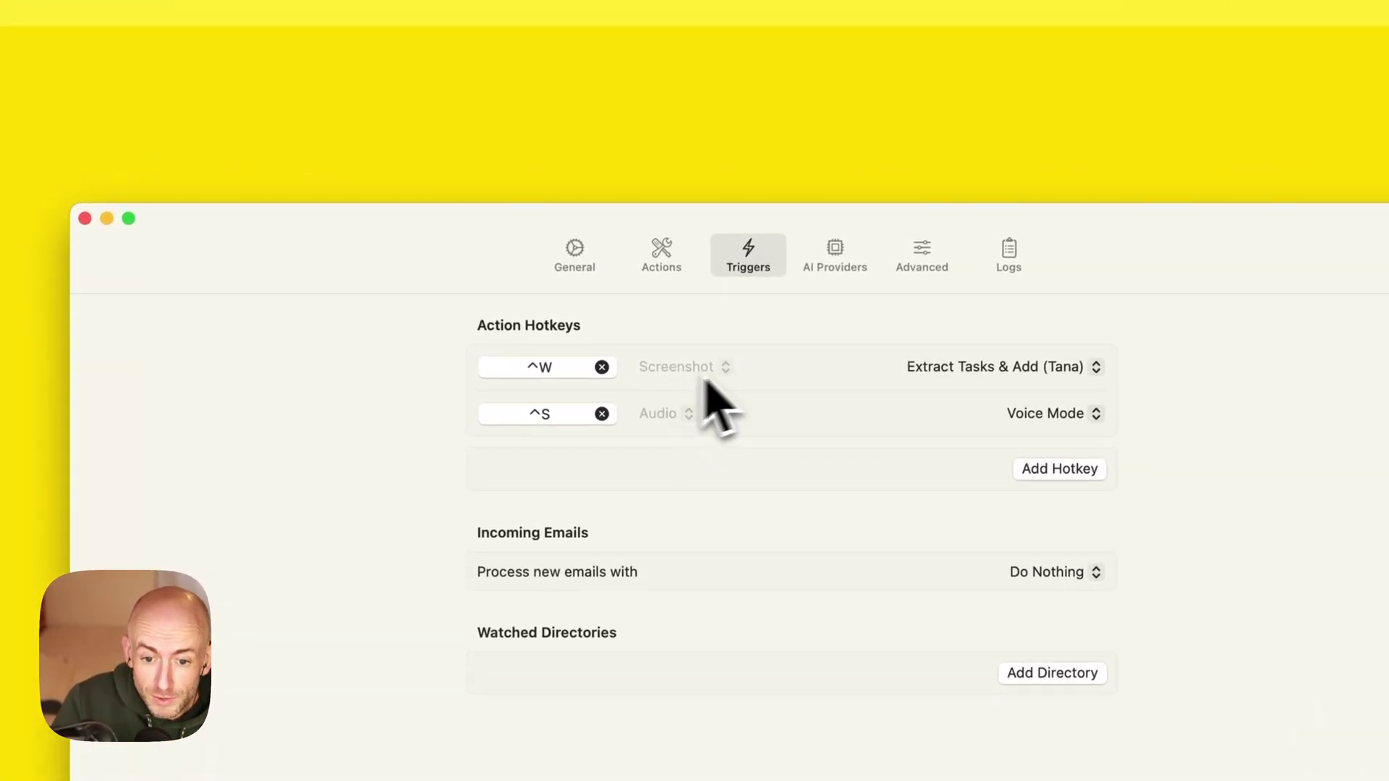